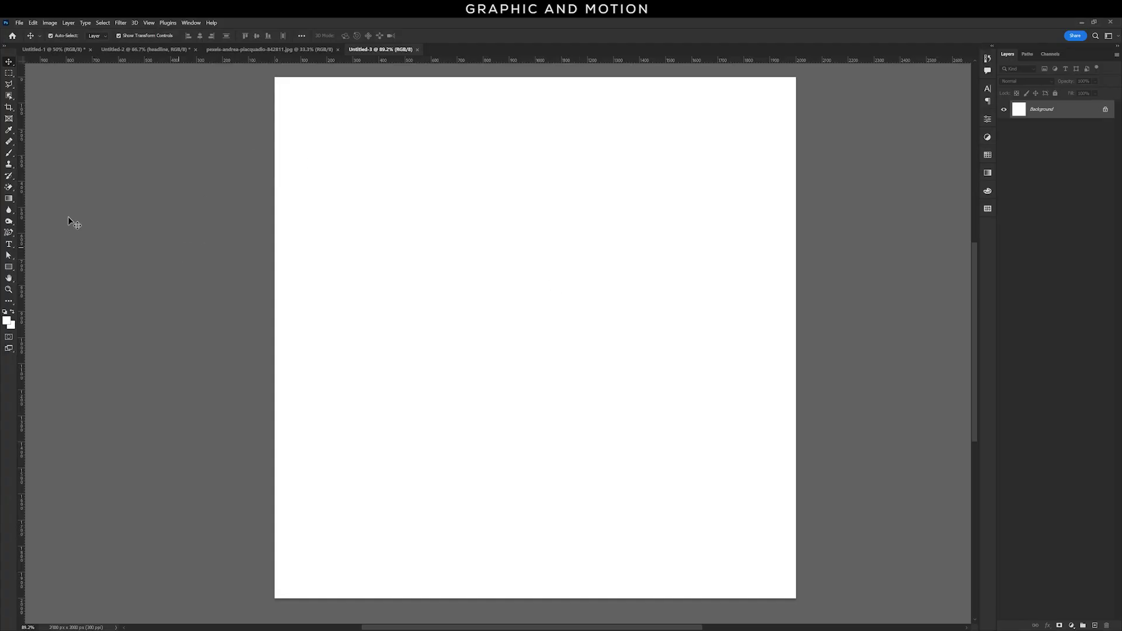
# Draw a tall black rectangle, Alt-drag copies to its right, and widen the third bar
pyautogui.click(7, 269)
pyautogui.click(38, 267)
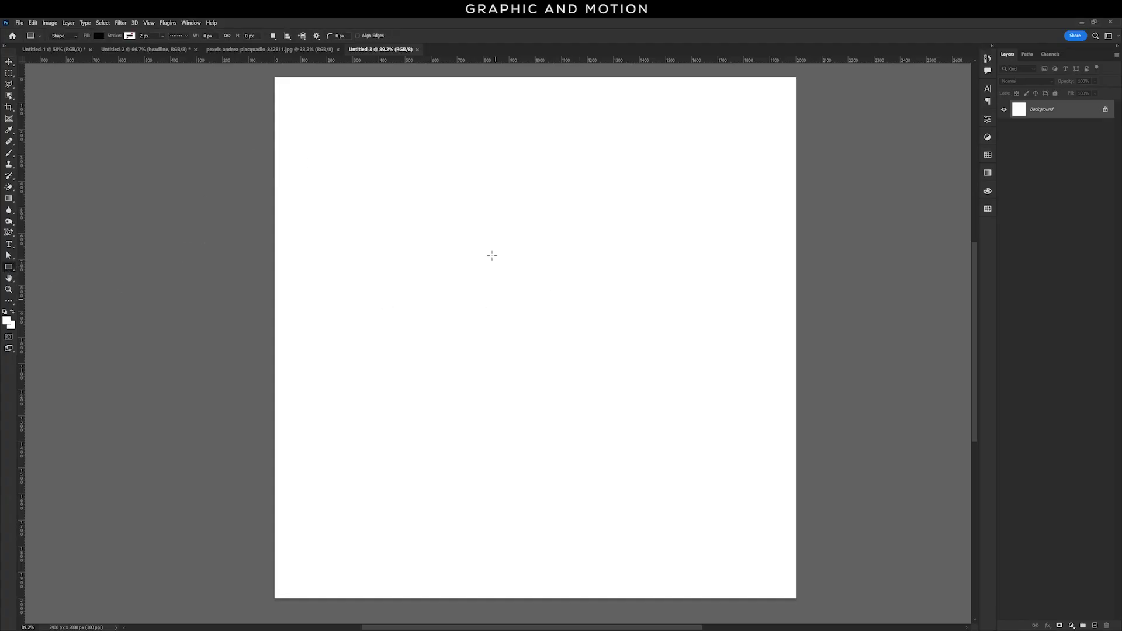
pyautogui.moveTo(430, 182); pyautogui.dragTo(472, 339)
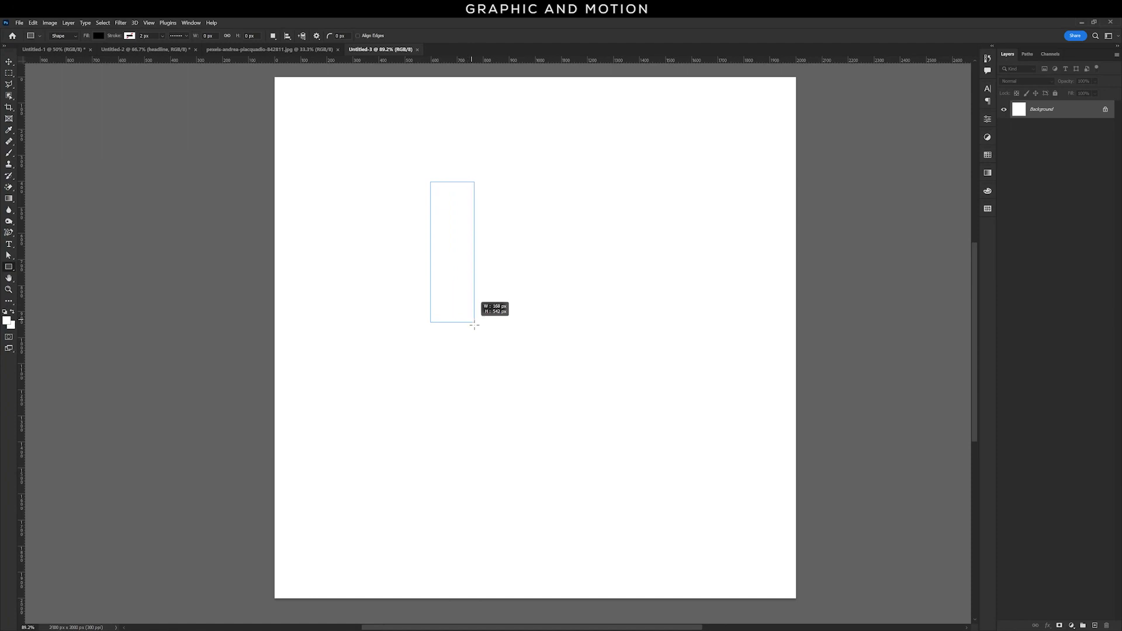
pyautogui.press('v')
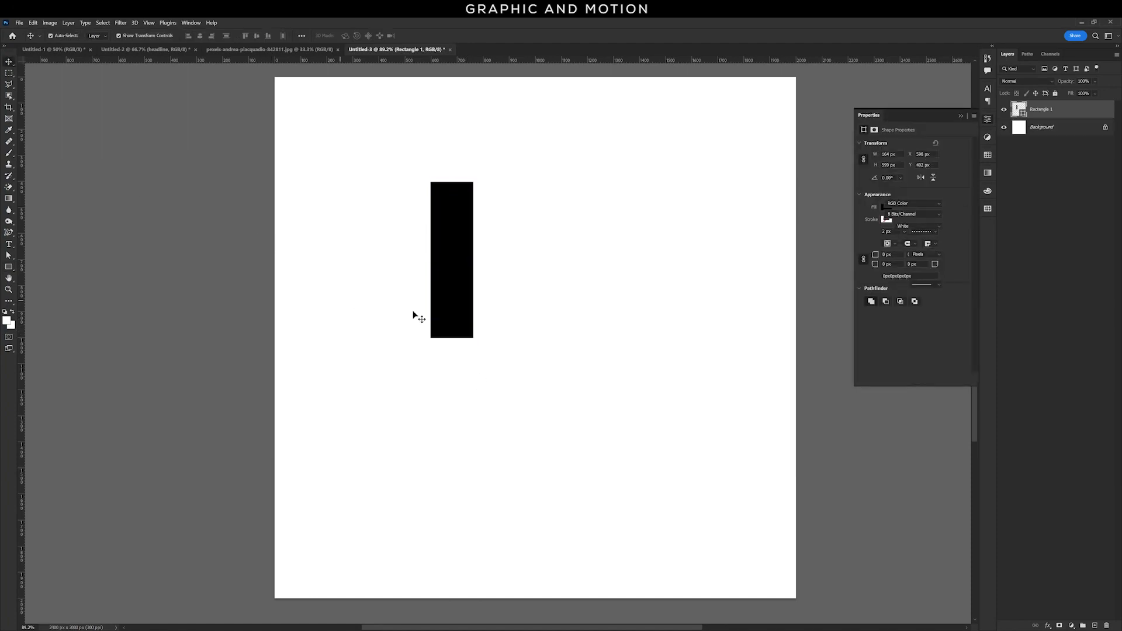
pyautogui.click(449, 287)
pyautogui.moveTo(449, 287); pyautogui.dragTo(542, 295)
pyautogui.moveTo(563, 257); pyautogui.dragTo(583, 257)
pyautogui.press('Return')
# Copy the first two bars beside the third, then stretch bars two and four taller
pyautogui.moveTo(393, 251); pyautogui.dragTo(489, 330)
pyautogui.moveTo(444, 296); pyautogui.dragTo(601, 296)
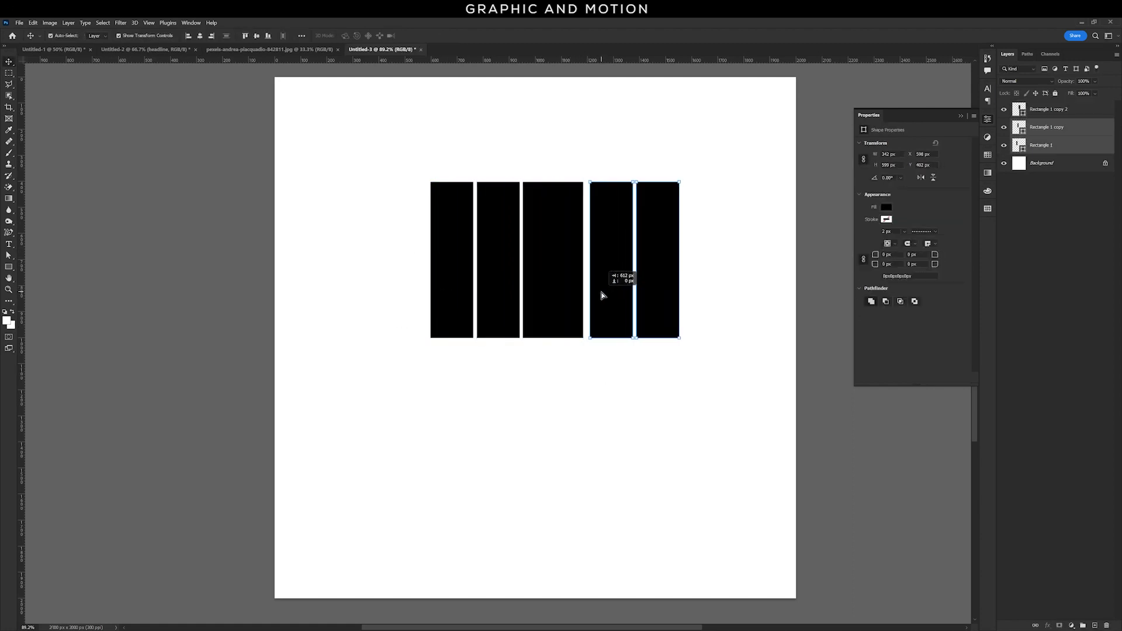
pyautogui.click(501, 251)
pyautogui.keyDown('shift'); pyautogui.click(608, 245); pyautogui.keyUp('shift')
pyautogui.hotkey('ctrl', 't')
pyautogui.moveTo(553, 182); pyautogui.dragTo(552, 143)
pyautogui.press('Return')
# Stretch the rightmost bar and the middle bar slightly taller
pyautogui.click(654, 228)
pyautogui.hotkey('ctrl', 't')
pyautogui.moveTo(654, 182); pyautogui.dragTo(654, 171)
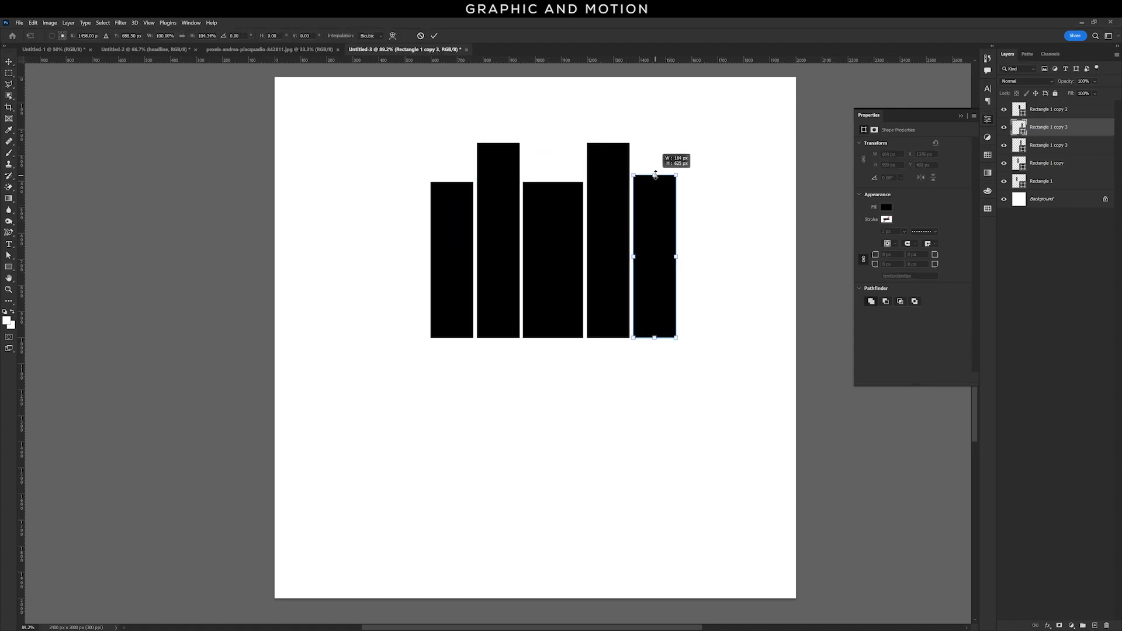
pyautogui.press('Return')
pyautogui.click(553, 245)
pyautogui.hotkey('ctrl', 't')
pyautogui.moveTo(552, 182); pyautogui.dragTo(553, 178)
pyautogui.press('Return')
# Shift all five bars slightly left and stretch them down to end lower
pyautogui.moveTo(380, 128); pyautogui.dragTo(425, 198)
pyautogui.moveTo(524, 292)
pyautogui.mouseDown()
pyautogui.moveTo(646, 306)
pyautogui.moveTo(621, 309)
pyautogui.mouseUp()
pyautogui.moveTo(530, 338); pyautogui.dragTo(529, 359)
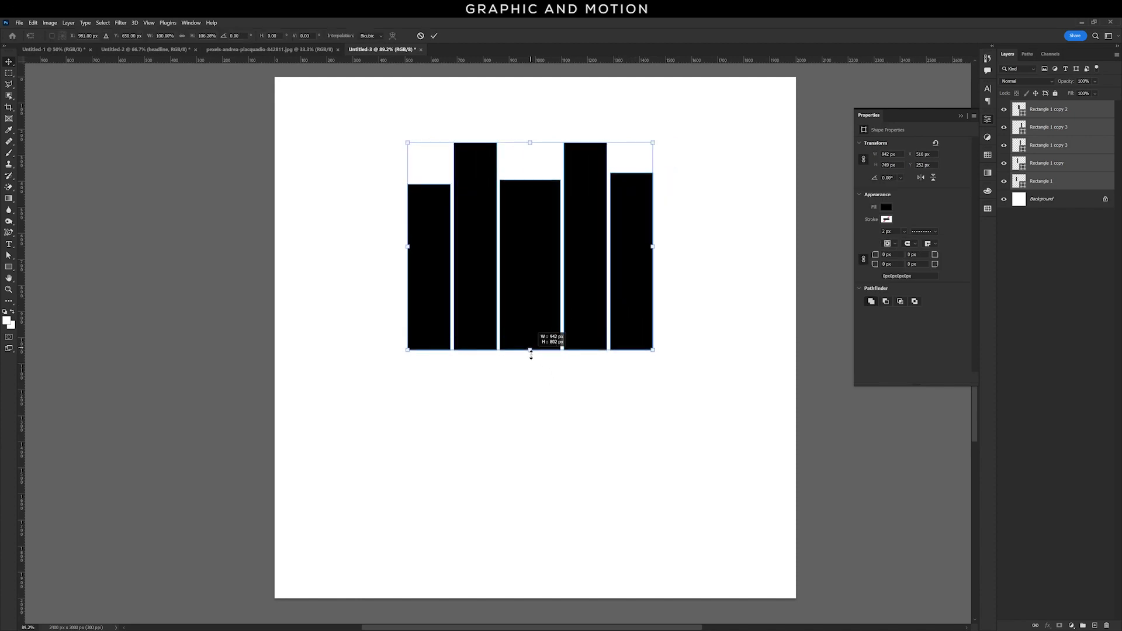
pyautogui.press('Return')
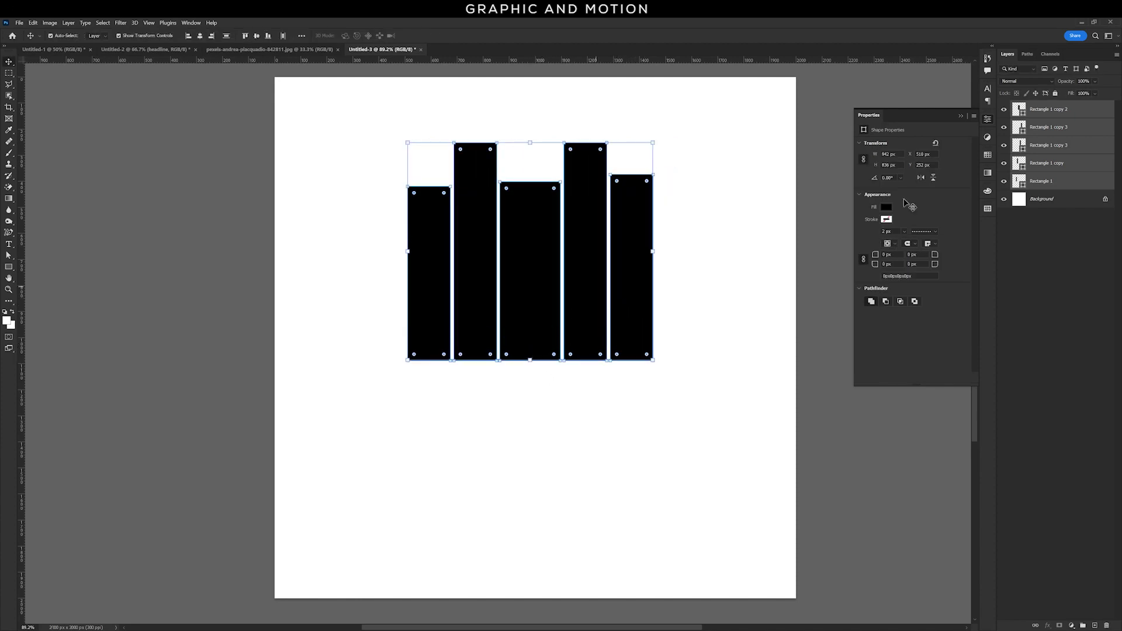
# Merge the five bar layers into a single shape layer
pyautogui.rightClick(1084, 112)
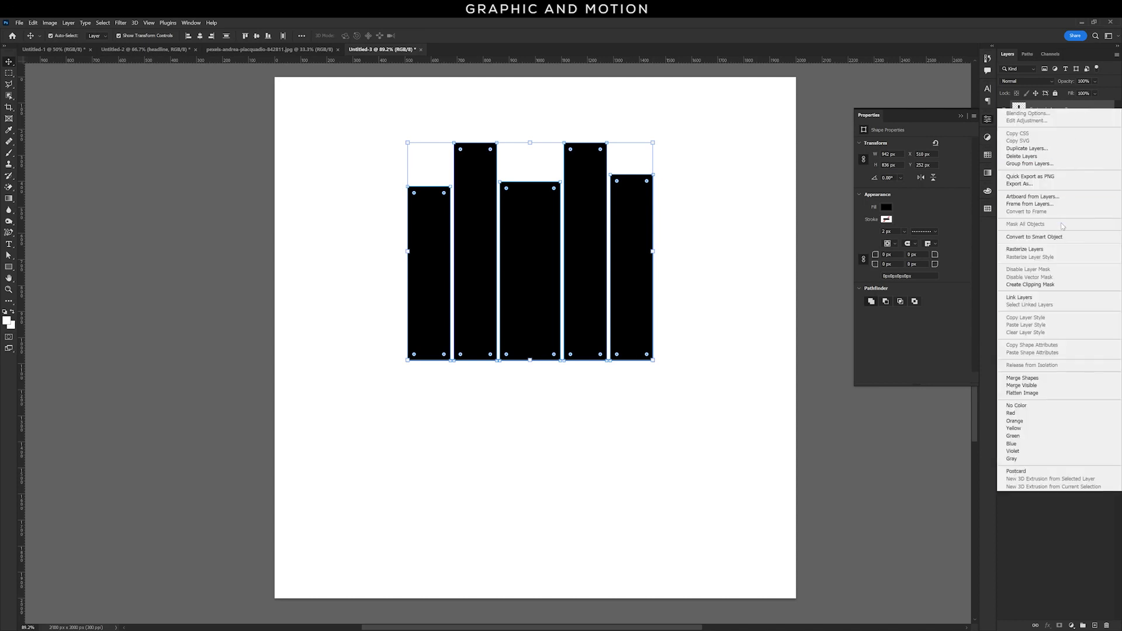
pyautogui.click(1062, 383)
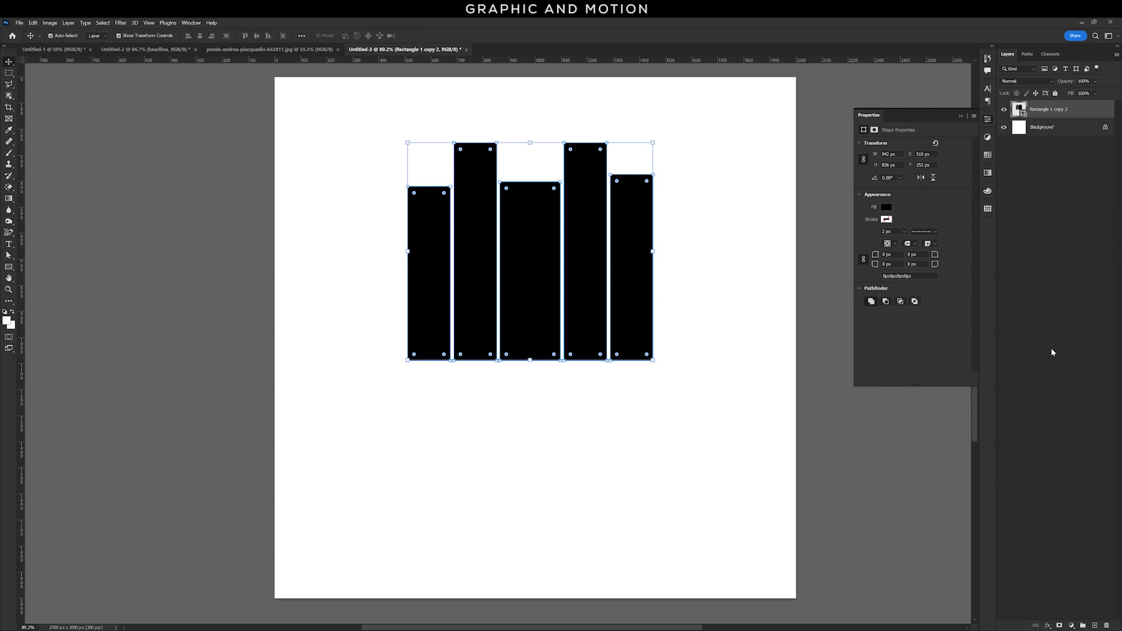
pyautogui.click(966, 117)
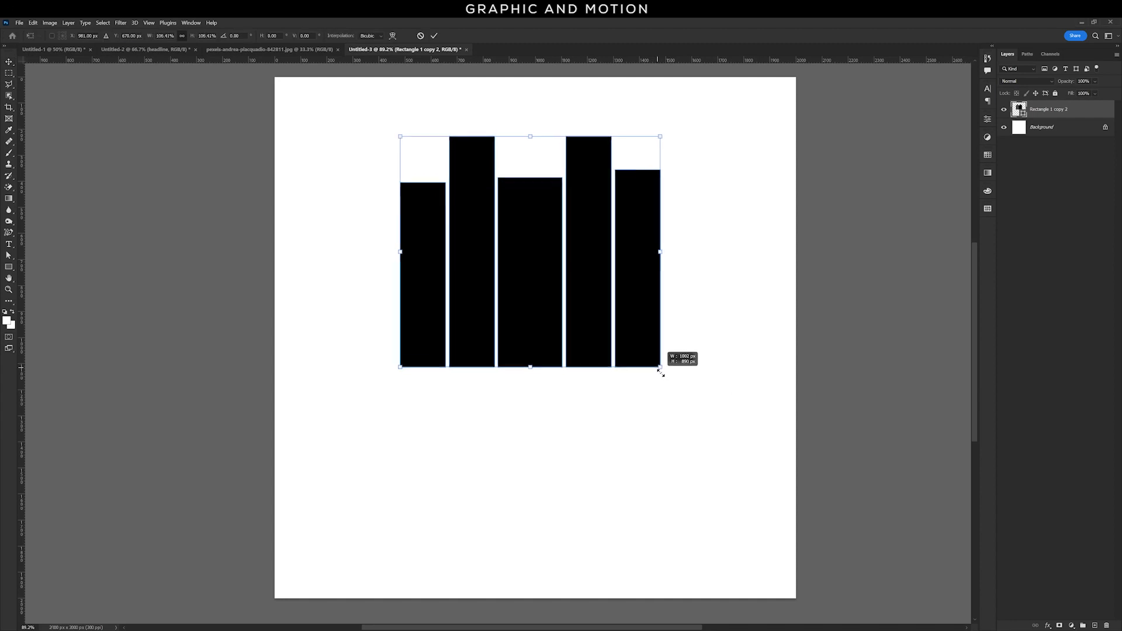
# Scale the merged bars up slightly and bring up the street-portrait photo document
pyautogui.moveTo(653, 361); pyautogui.dragTo(667, 374)
pyautogui.press('Return')
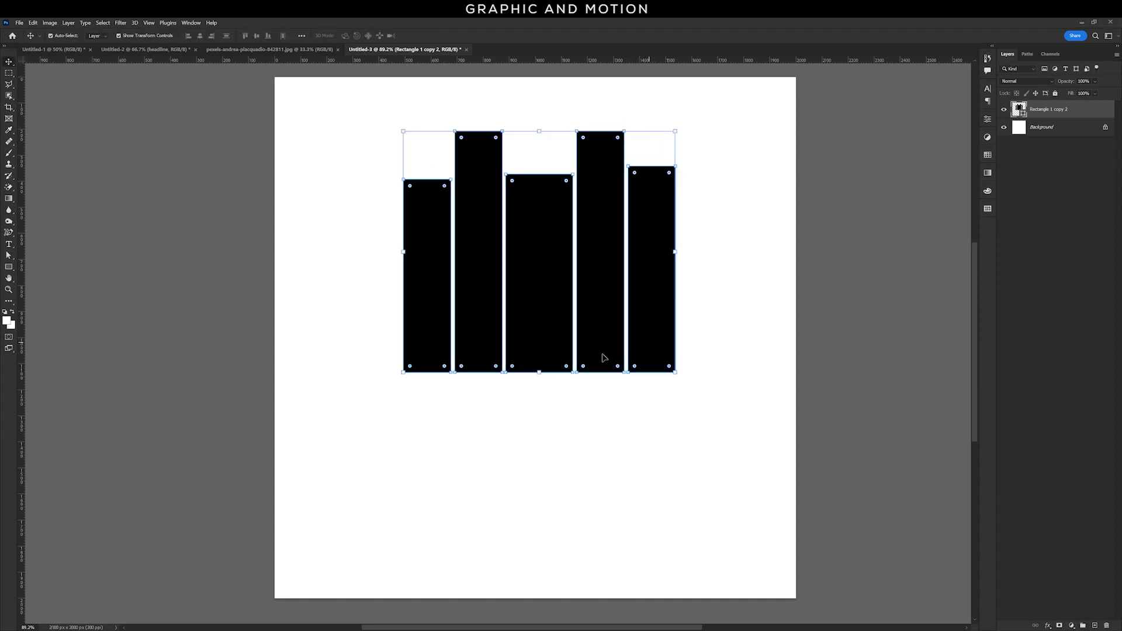
pyautogui.click(360, 170)
pyautogui.click(270, 49)
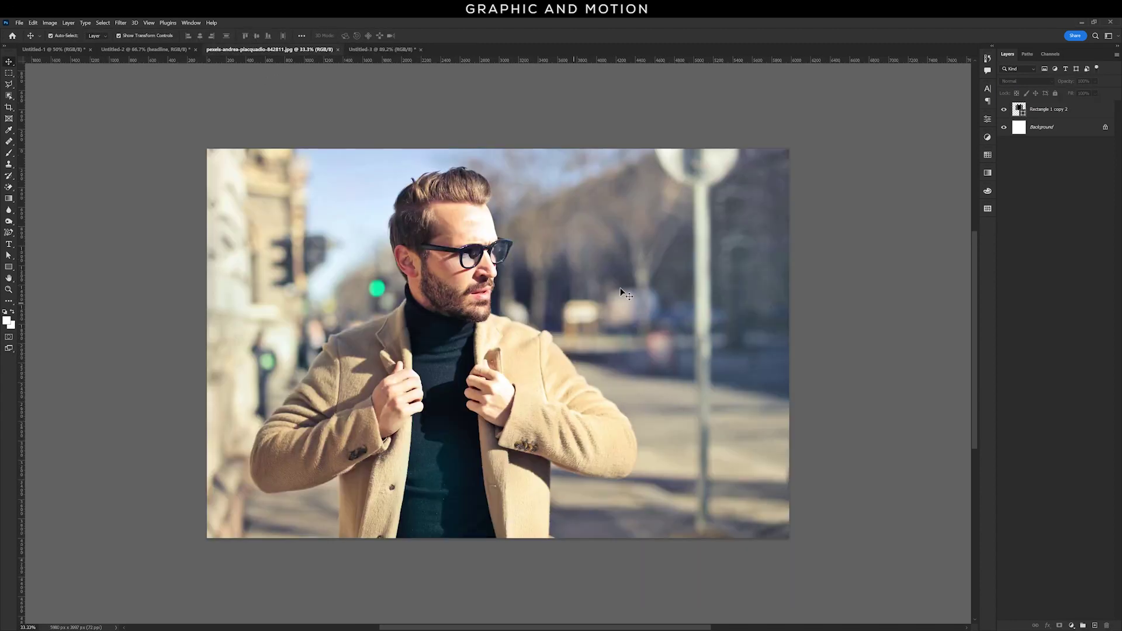
# Bring the portrait photo into the poster and shrink it to about 35% over the bars
pyautogui.click(1106, 108)
pyautogui.moveTo(421, 164)
pyautogui.mouseDown()
pyautogui.moveTo(555, 310)
pyautogui.moveTo(608, 437)
pyautogui.mouseUp()
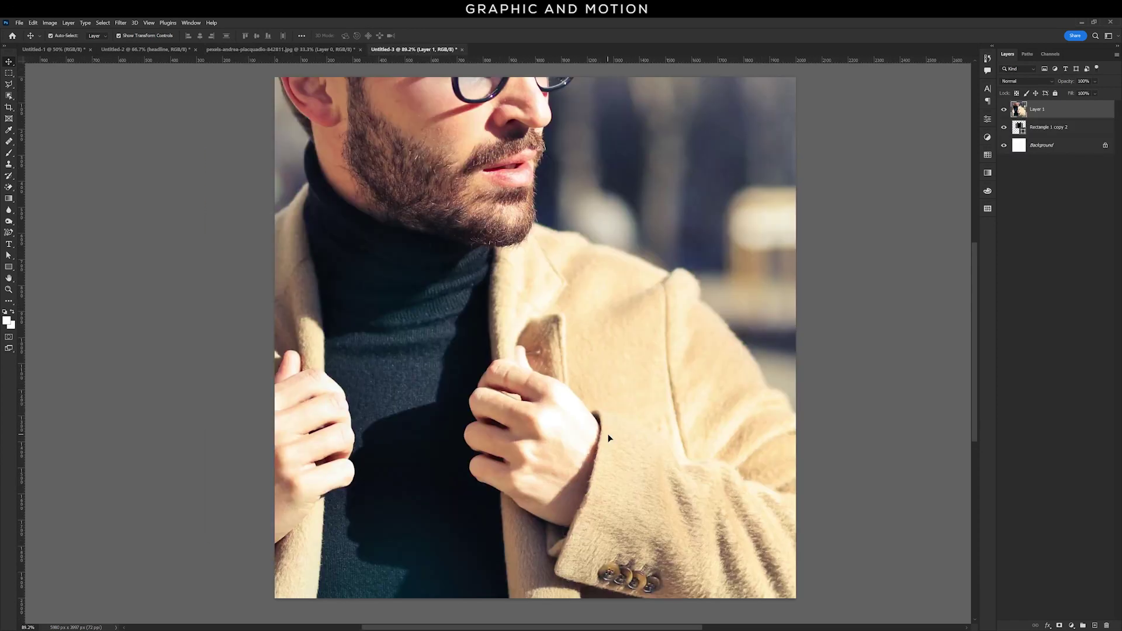
pyautogui.hotkey('ctrl', 't')
pyautogui.hotkey('ctrl', '0')
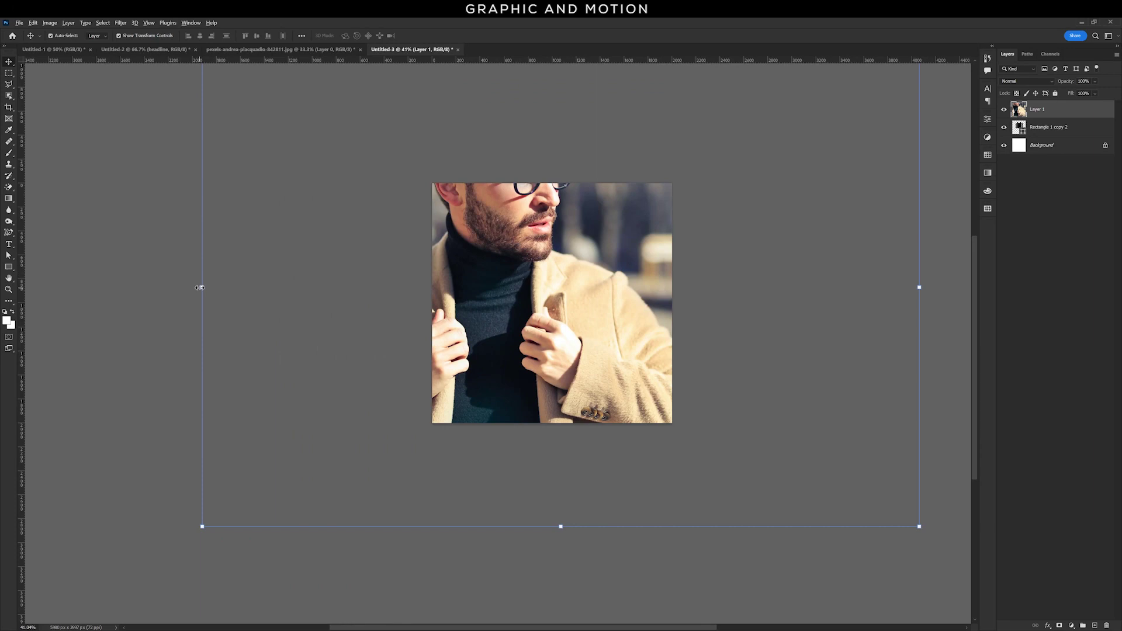
pyautogui.moveTo(200, 286); pyautogui.dragTo(439, 293)
pyautogui.moveTo(608, 293); pyautogui.dragTo(620, 299)
pyautogui.press('Return')
# Clip the photo to the bar shapes and position it inside them
pyautogui.rightClick(1080, 113)
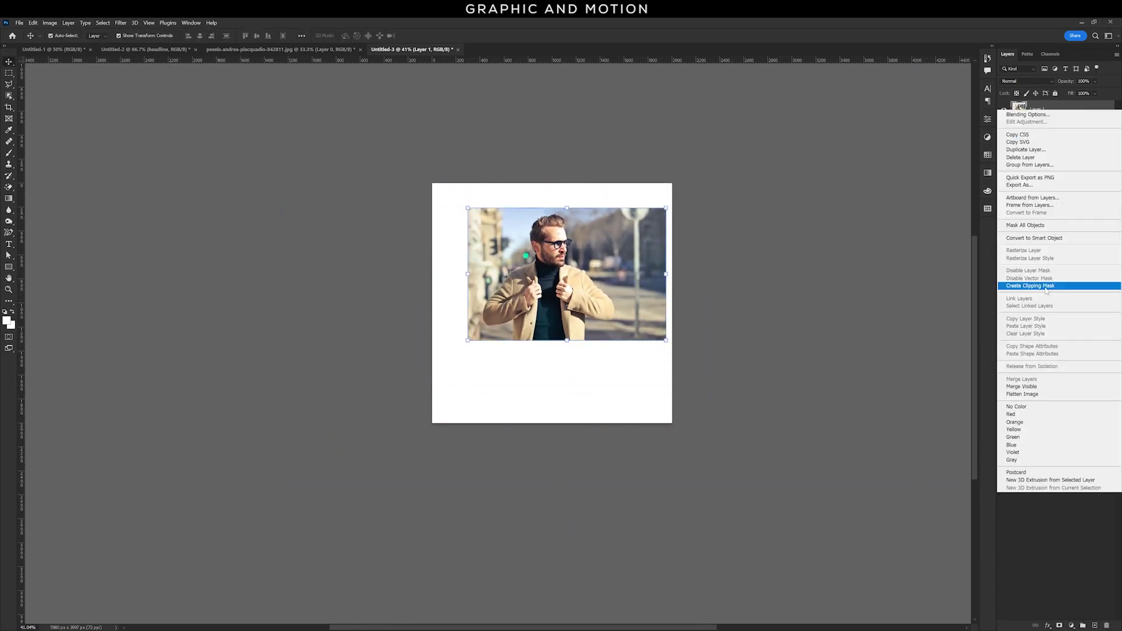
pyautogui.click(1034, 288)
pyautogui.moveTo(587, 254); pyautogui.dragTo(642, 267)
pyautogui.moveTo(504, 309); pyautogui.dragTo(516, 310)
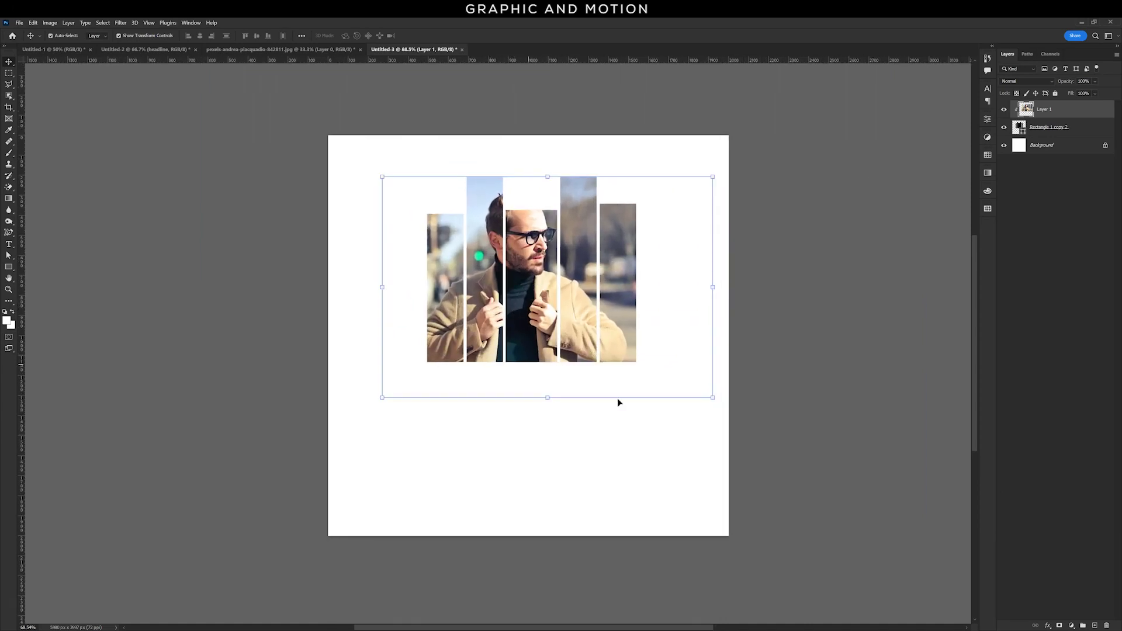
pyautogui.click(617, 398)
pyautogui.moveTo(353, 119); pyautogui.dragTo(672, 415)
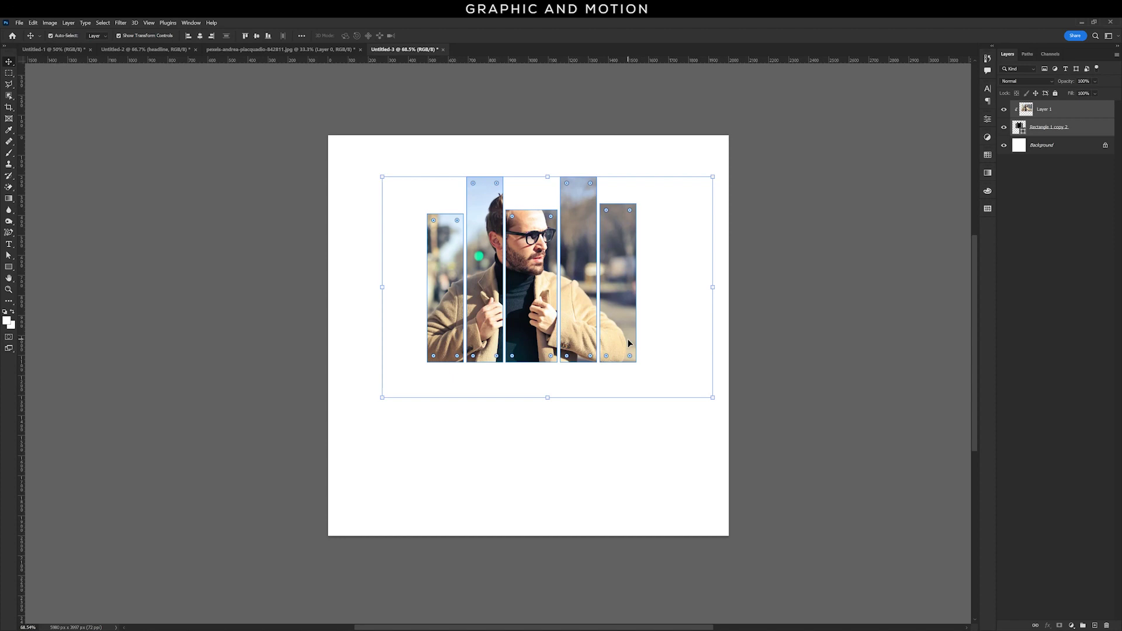
pyautogui.moveTo(631, 315); pyautogui.dragTo(631, 318)
pyautogui.click(1069, 167)
# Add a dark navy 313d4d Solid Color fill layer above the Background
pyautogui.click(1066, 148)
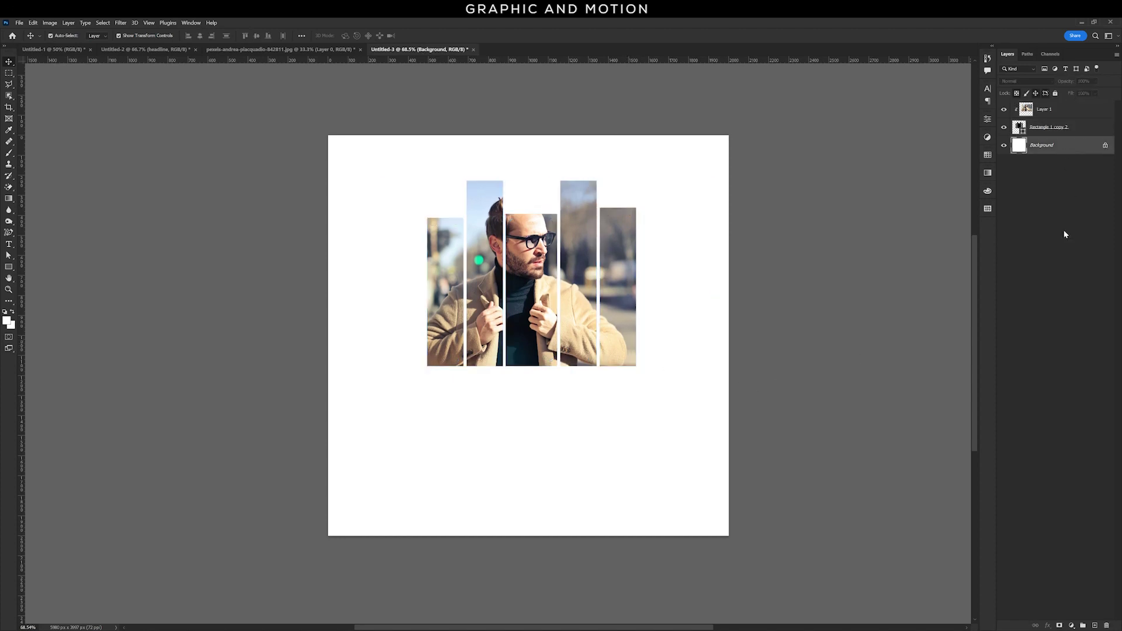
pyautogui.click(1071, 625)
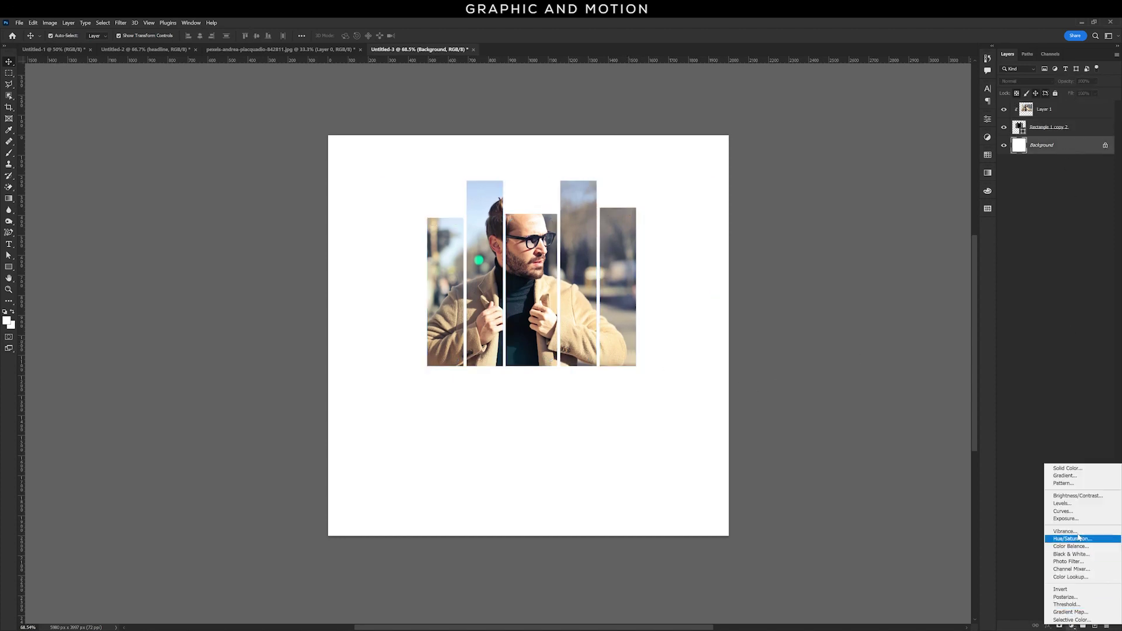
pyautogui.click(1067, 469)
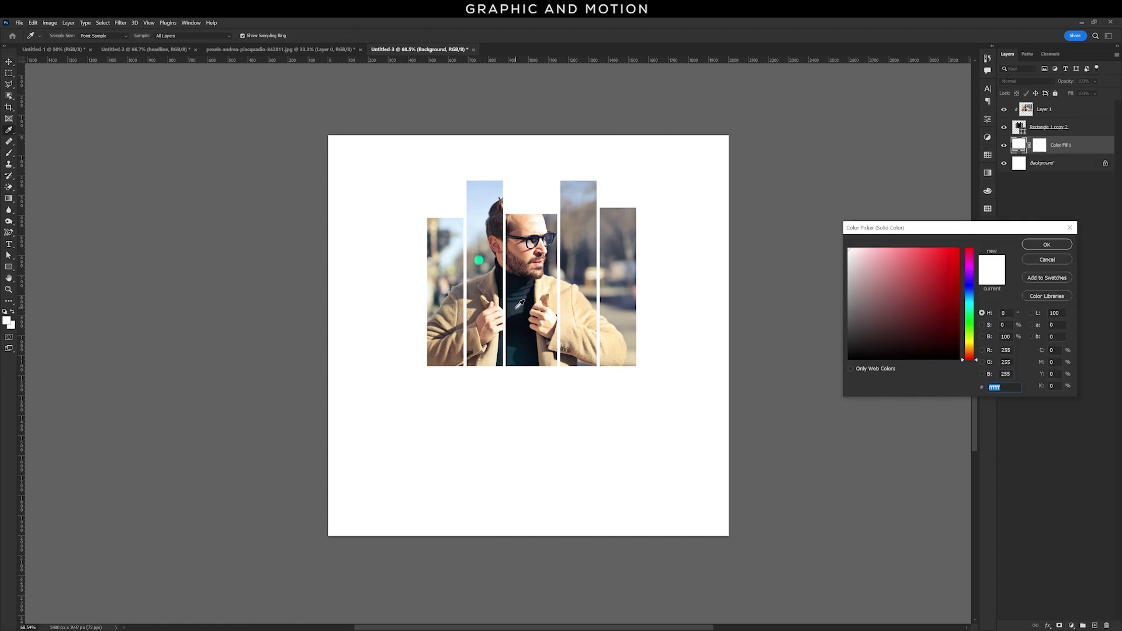
pyautogui.click(517, 307)
pyautogui.click(1059, 246)
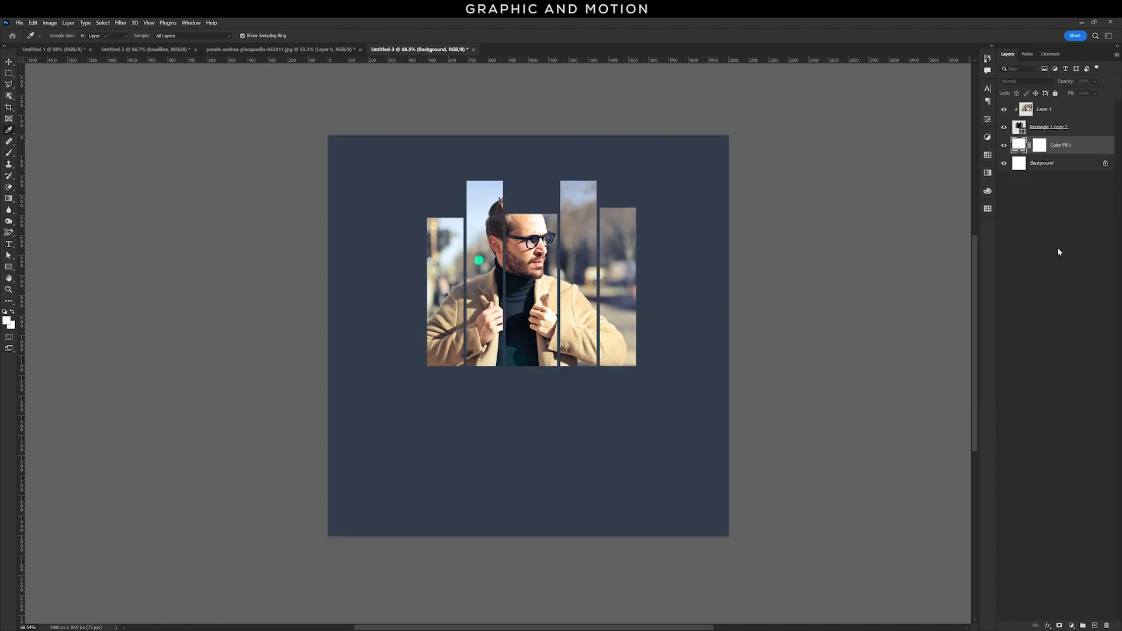
# Add a layer mask to the bars and brush-fade the bottom of the photo strips
pyautogui.click(1090, 131)
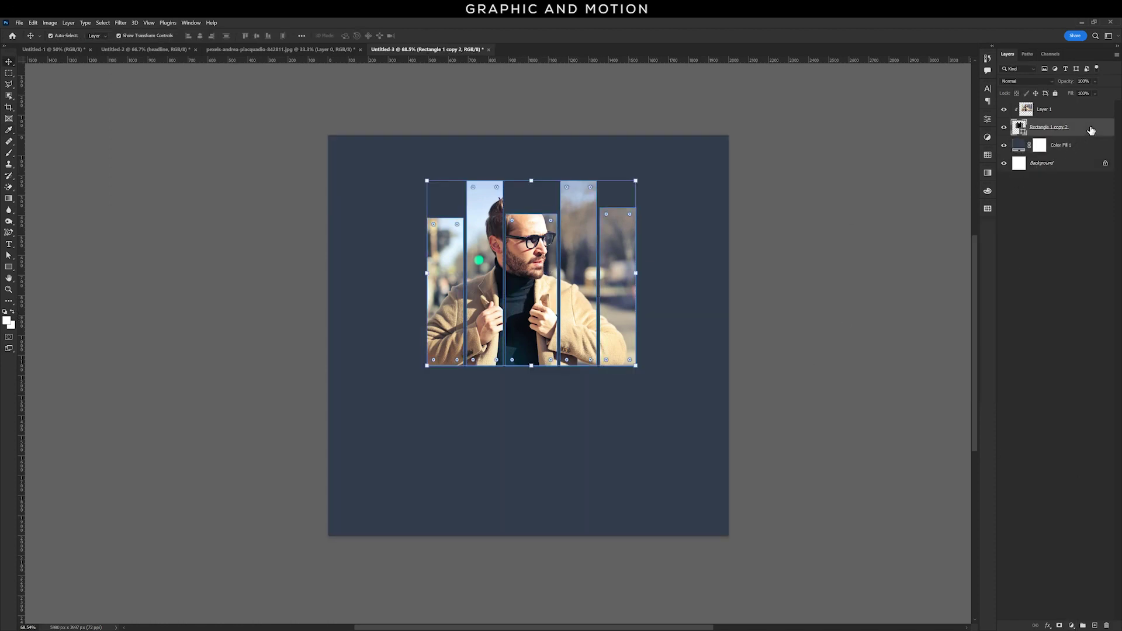
pyautogui.click(1059, 626)
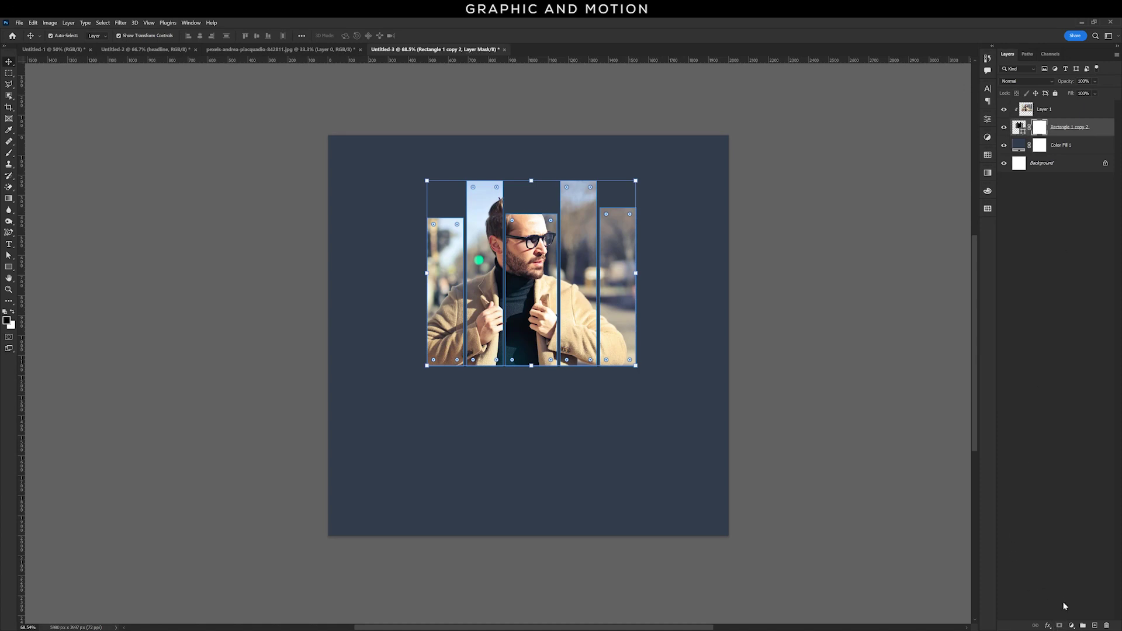
pyautogui.click(9, 155)
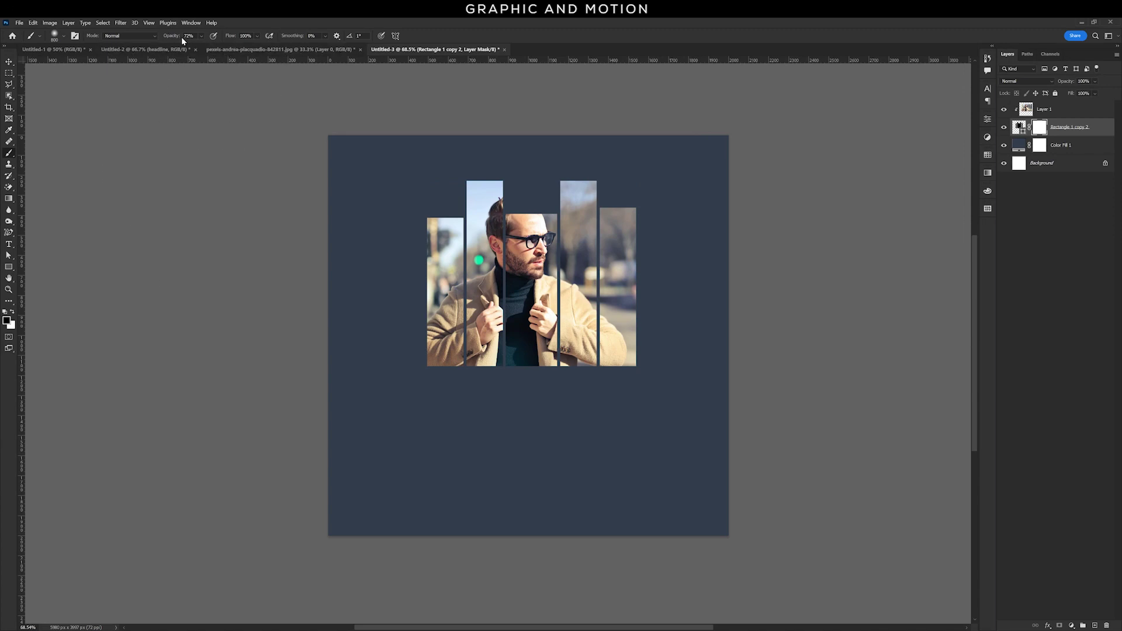
pyautogui.moveTo(556, 426); pyautogui.dragTo(597, 428)
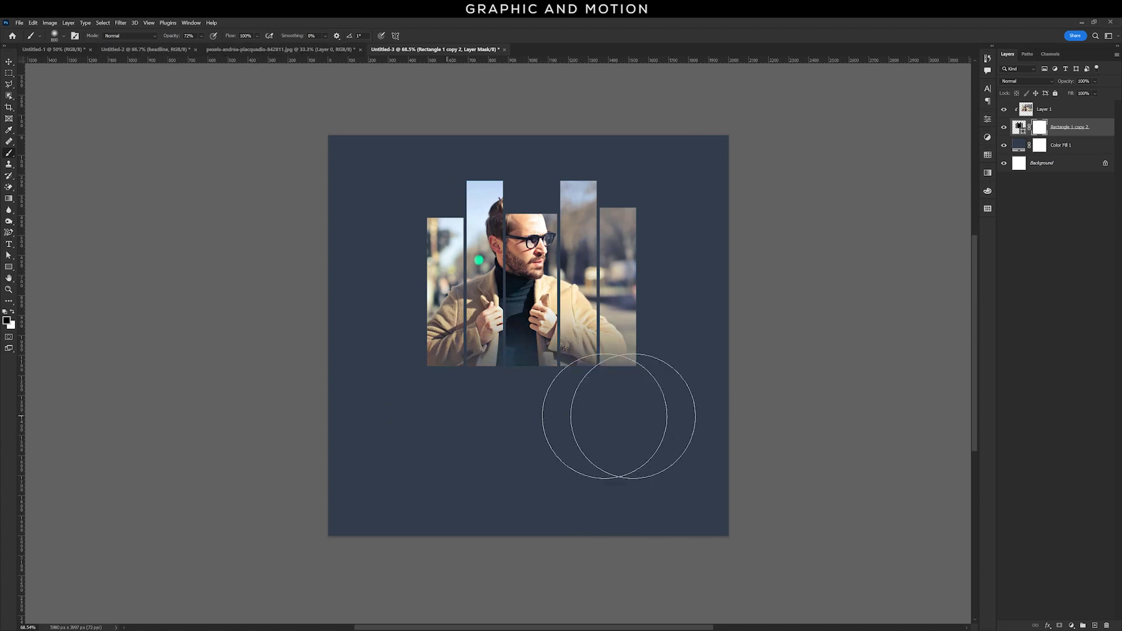
# Scale the photo and bar layers up together around their centre
pyautogui.click(9, 63)
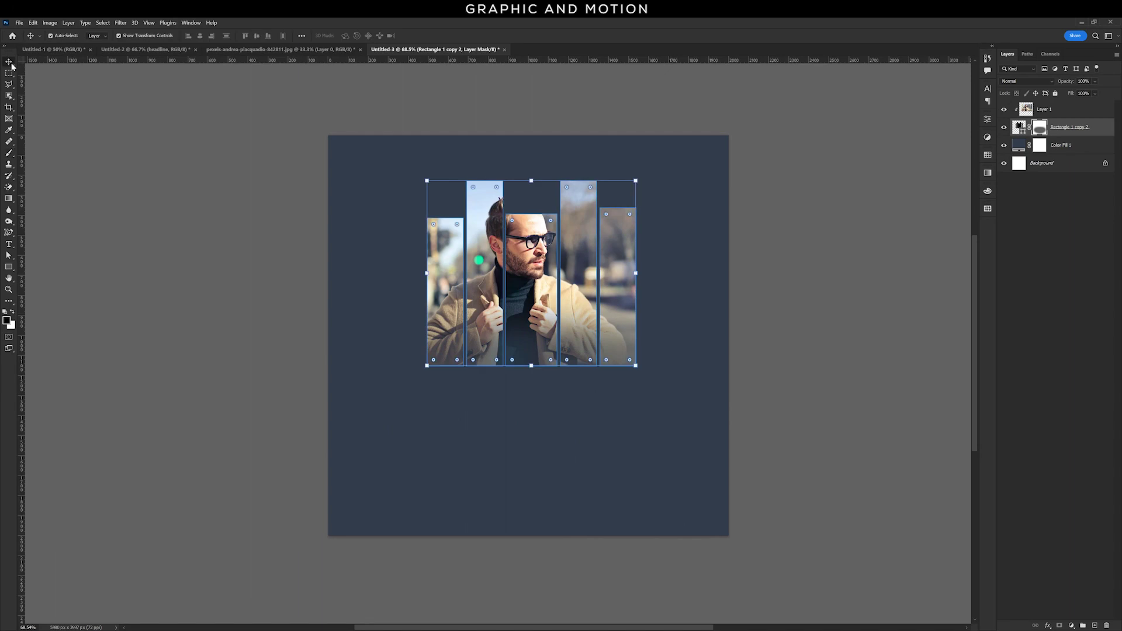
pyautogui.keyDown('shift'); pyautogui.click(1071, 116); pyautogui.keyUp('shift')
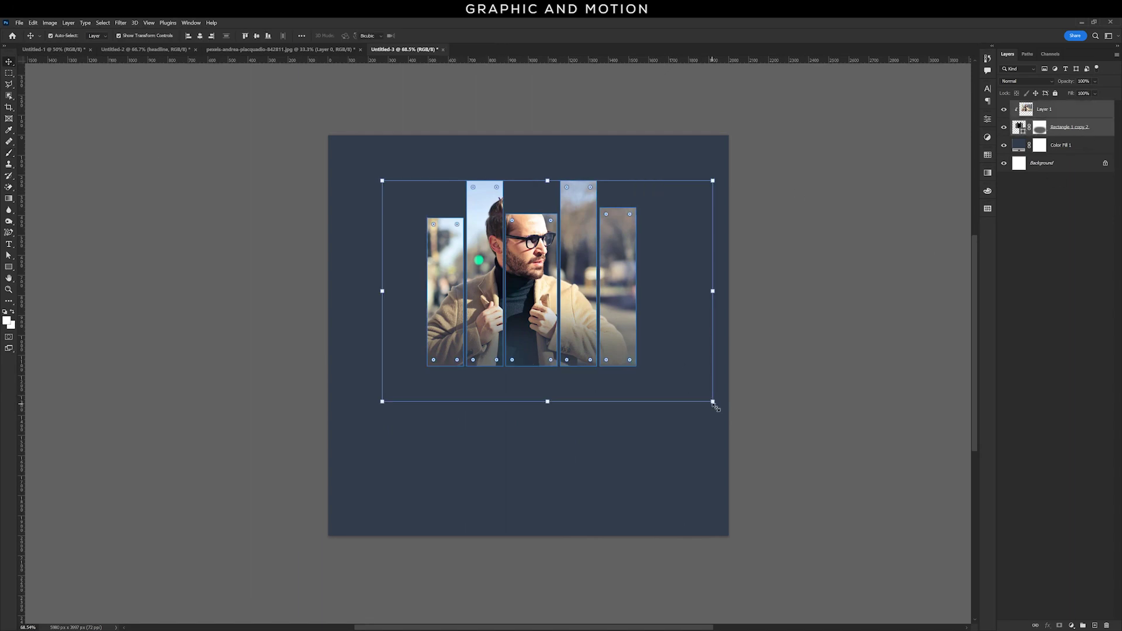
pyautogui.moveTo(713, 402); pyautogui.dragTo(730, 414)
pyautogui.press('Return')
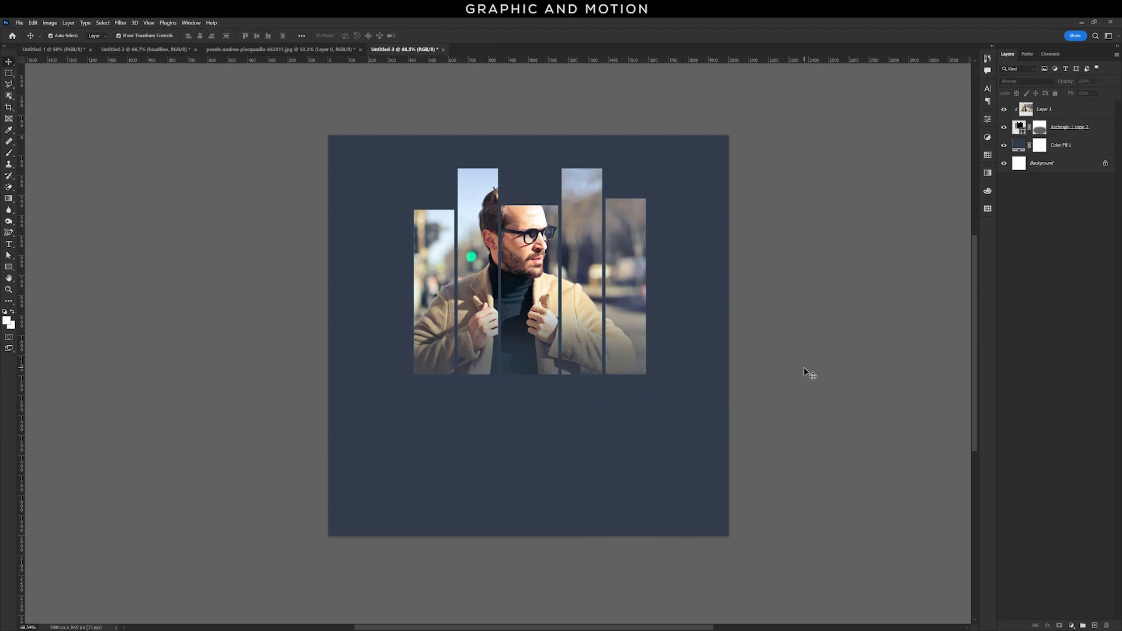
# Type HEADLINE in yellow below the photo strips and nudge it slightly right
pyautogui.click(10, 245)
pyautogui.click(498, 437)
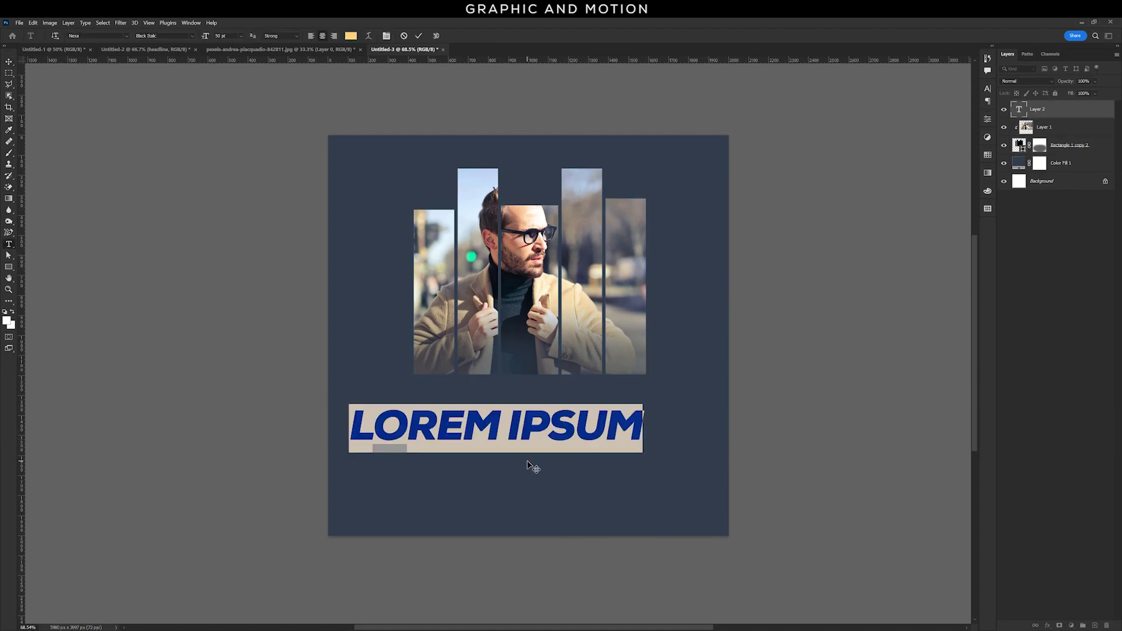
pyautogui.write('HEADLINE')
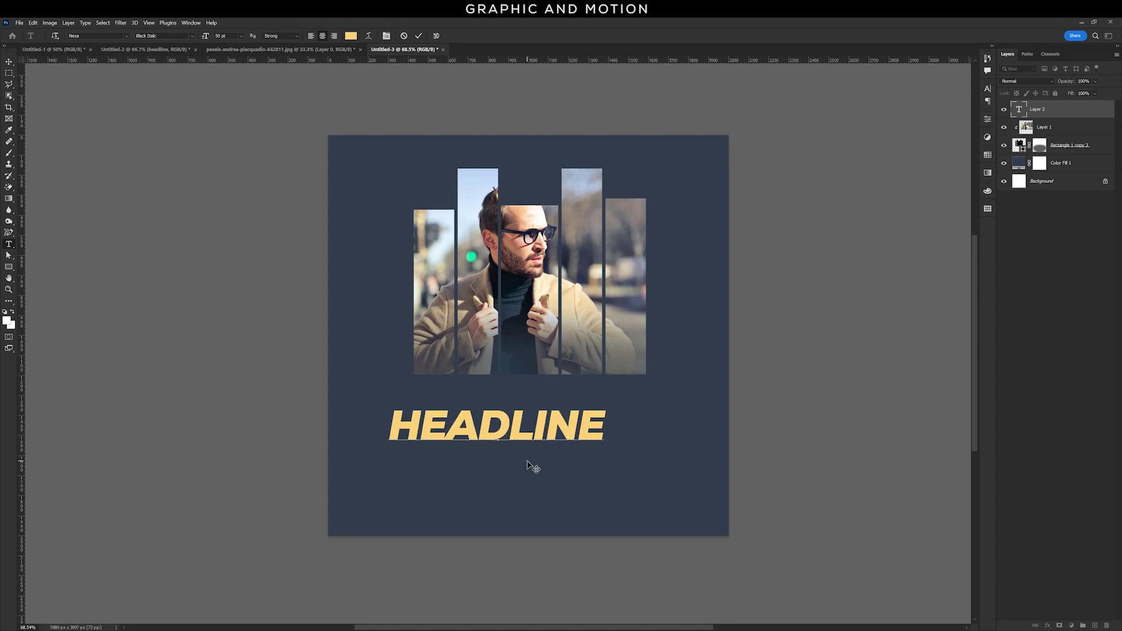
pyautogui.moveTo(396, 431); pyautogui.dragTo(666, 442)
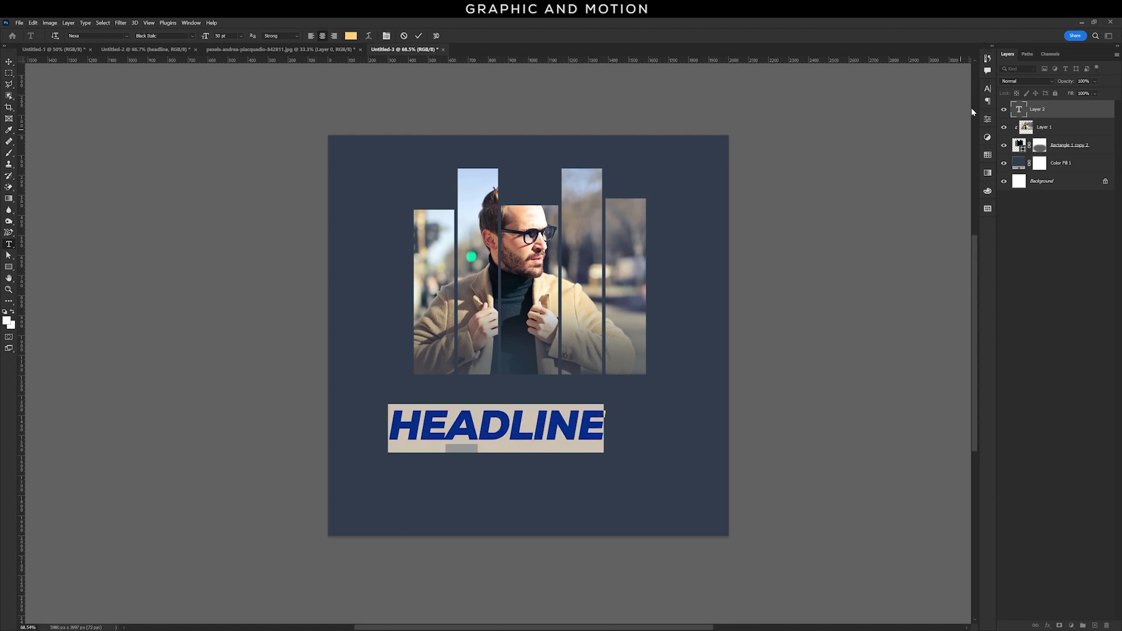
pyautogui.click(349, 38)
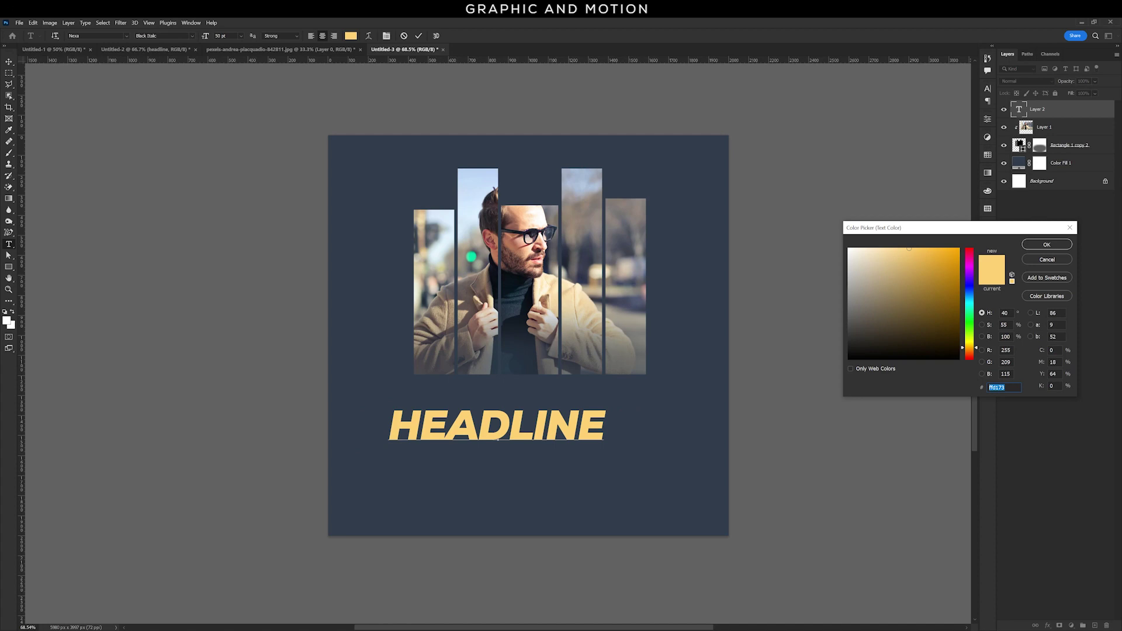
pyautogui.click(1061, 245)
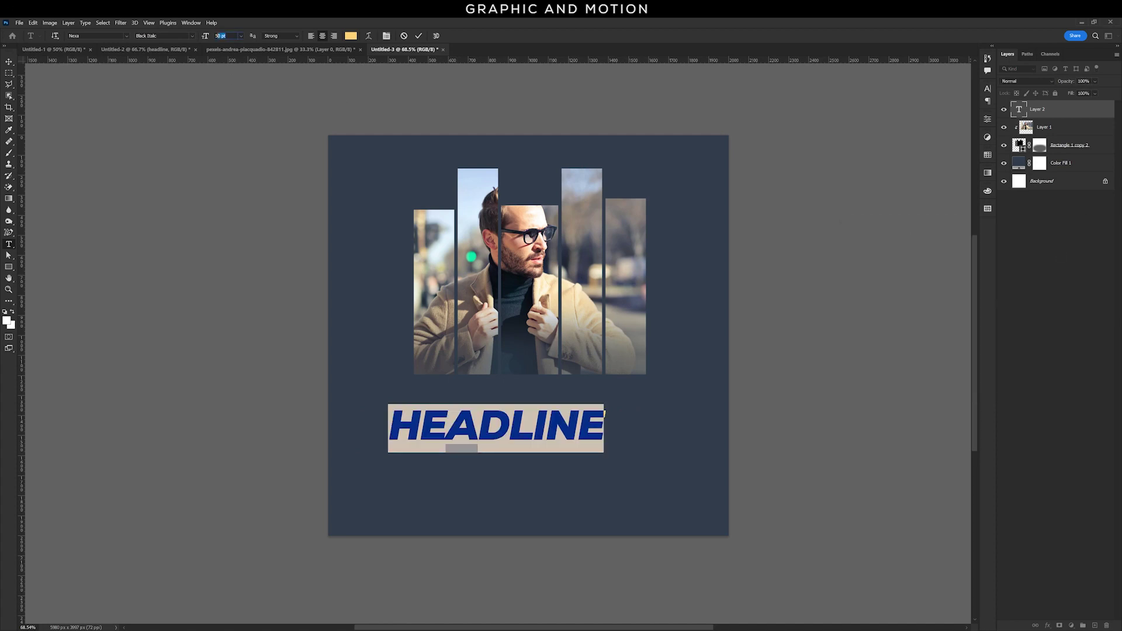
pyautogui.click(9, 62)
pyautogui.moveTo(553, 440); pyautogui.dragTo(587, 433)
pyautogui.click(776, 476)
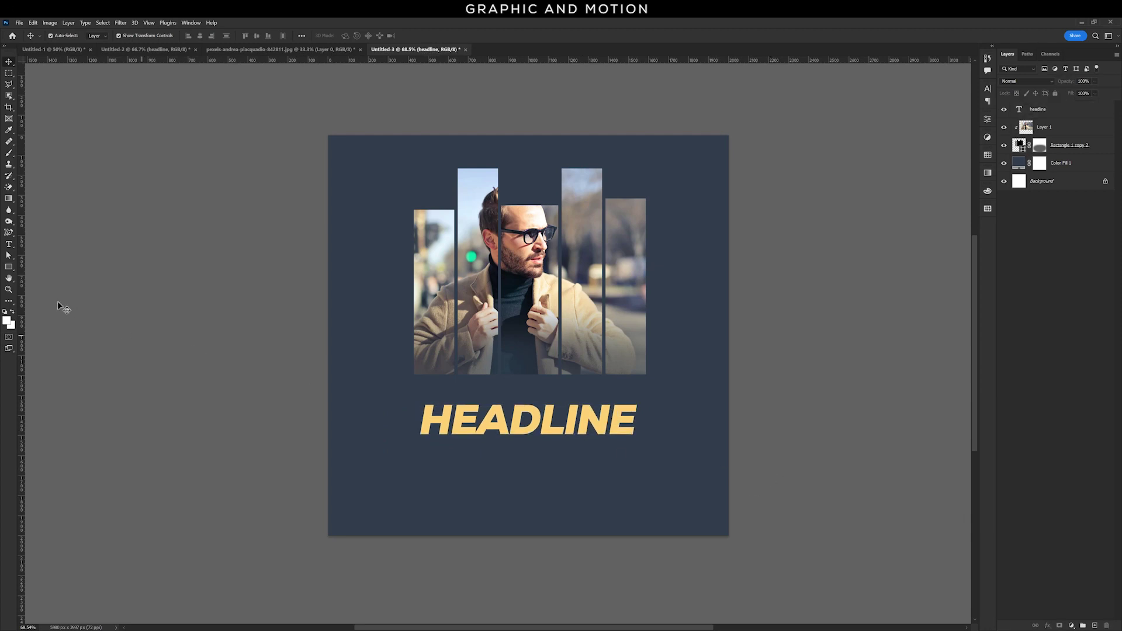
# Set the type to Nexa Black in white #ffffff
pyautogui.click(9, 246)
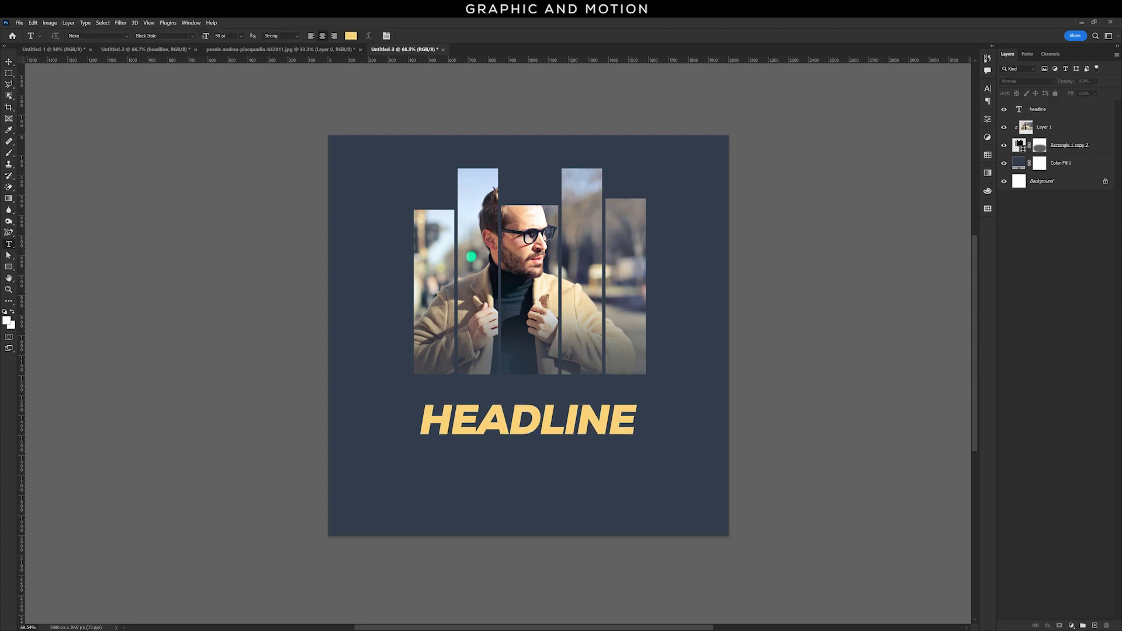
pyautogui.click(192, 35)
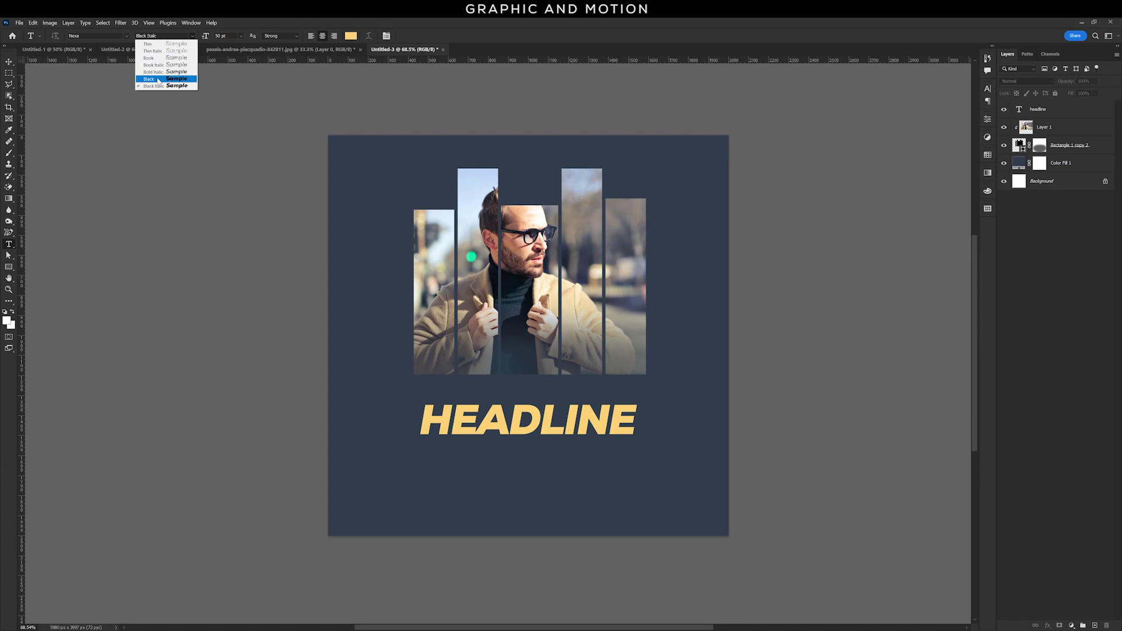
pyautogui.click(164, 82)
pyautogui.click(351, 36)
pyautogui.write('ffffff')
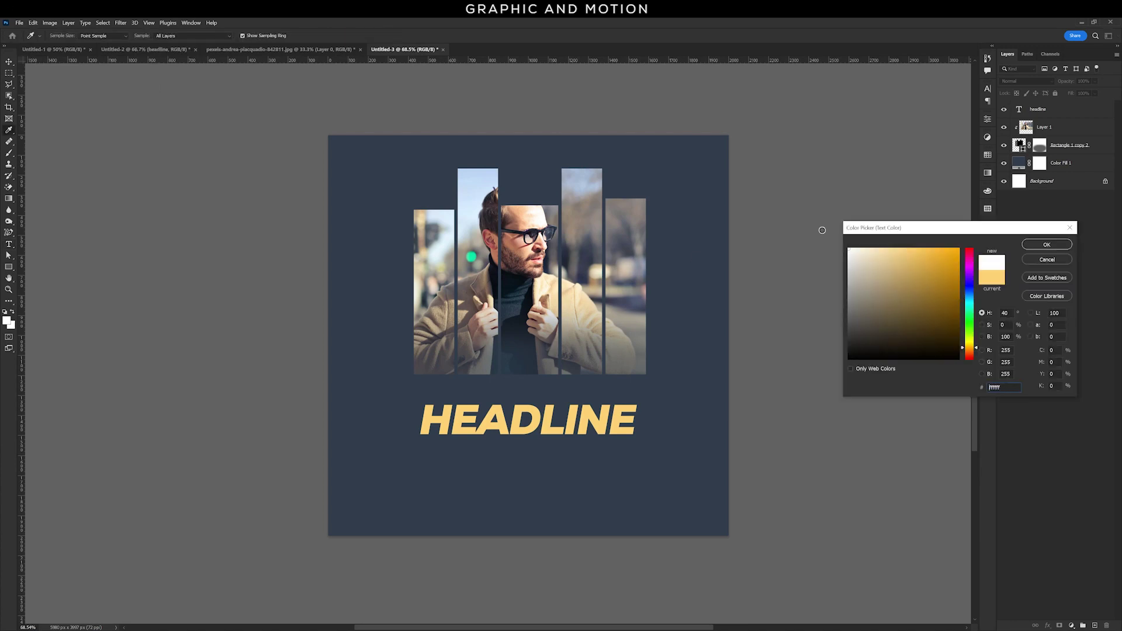
pyautogui.click(1046, 245)
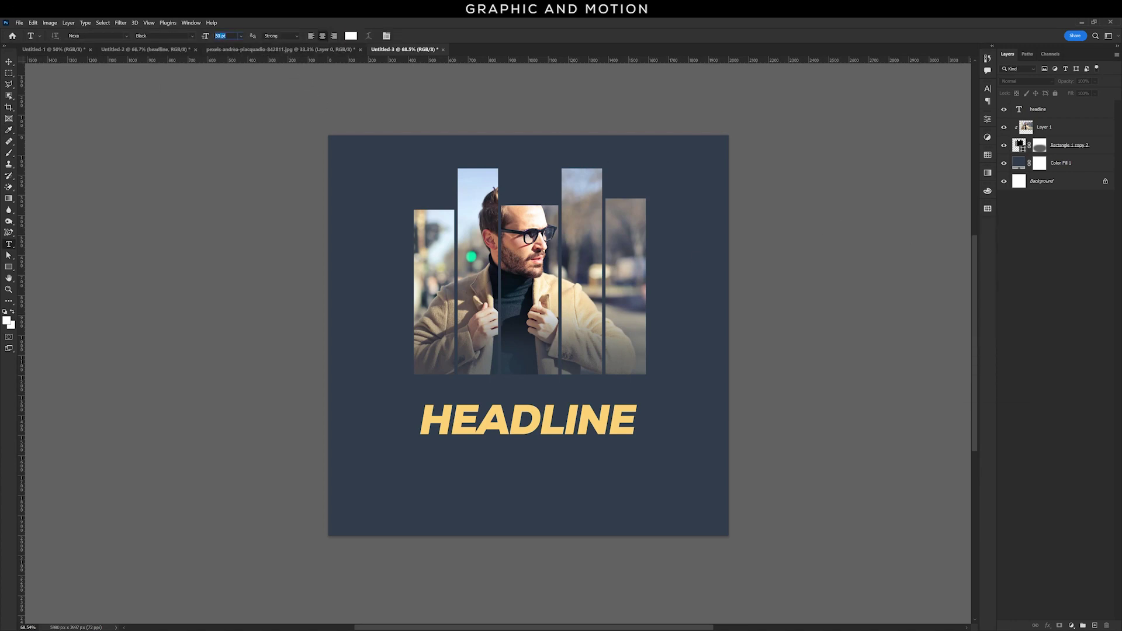
# Type YOUR AMAZING in Book weight and move it just above HEADLINE
pyautogui.click(464, 474)
pyautogui.write('YOUR AMAZING')
pyautogui.hotkey('ctrl', 'shift', 'Left')
pyautogui.hotkey('ctrl', 'shift', 'Left')
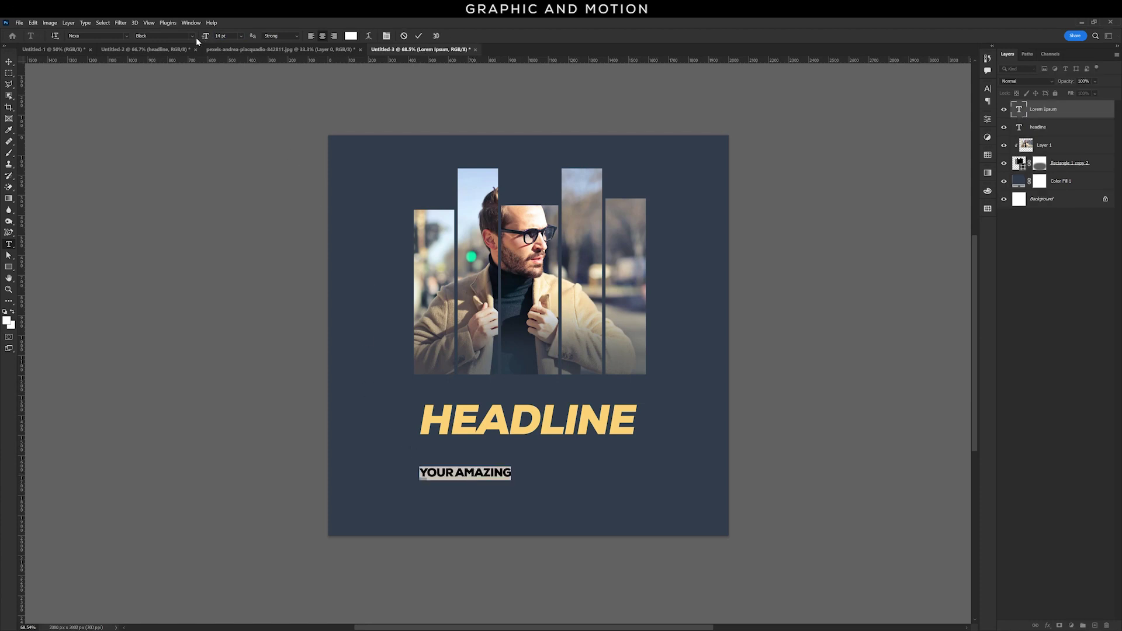
pyautogui.click(192, 36)
pyautogui.click(176, 58)
pyautogui.click(10, 62)
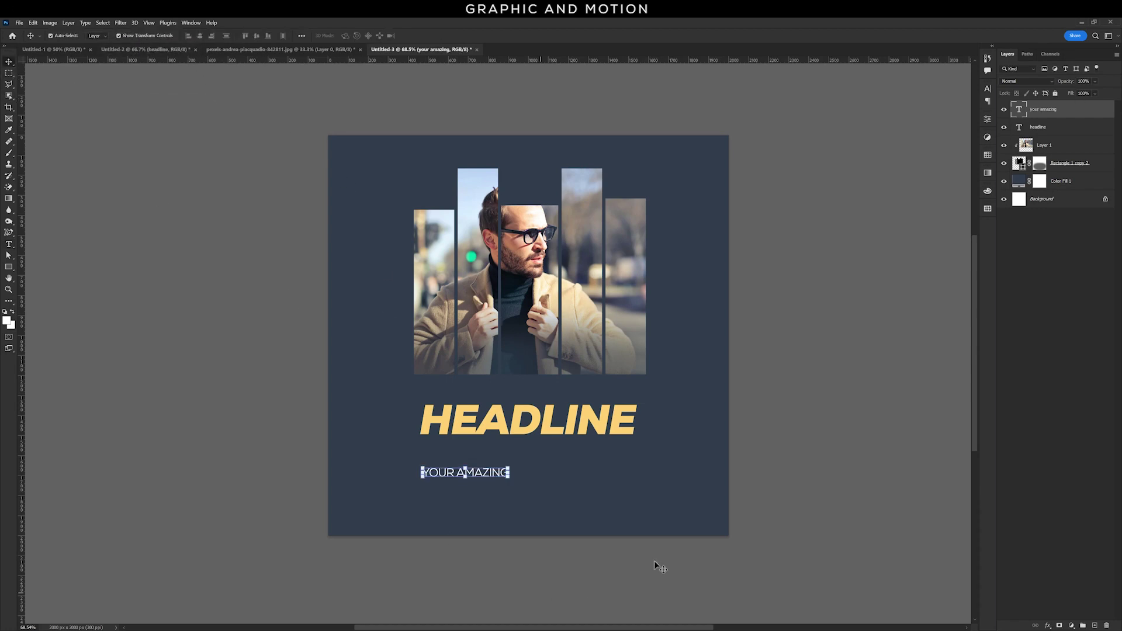
pyautogui.moveTo(497, 473)
pyautogui.mouseDown()
pyautogui.moveTo(498, 383)
pyautogui.moveTo(498, 397)
pyautogui.mouseUp()
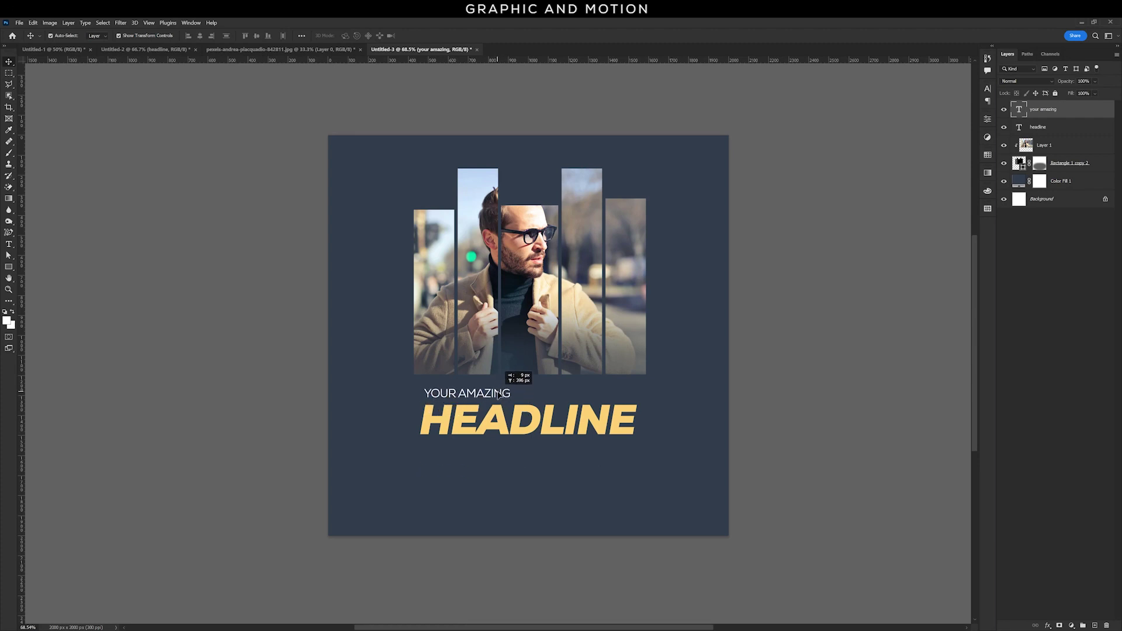
# Make YOUR AMAZING Book Italic in the Character panel
pyautogui.click(987, 90)
pyautogui.click(958, 101)
pyautogui.click(964, 125)
pyautogui.click(808, 402)
# Alt-drag a copy of the subtitle below HEADLINE and retype it as WRITTEN HERE
pyautogui.moveTo(488, 401); pyautogui.dragTo(607, 445)
pyautogui.doubleClick(609, 442)
pyautogui.write('WRITTEN HERE')
pyautogui.hotkey('ctrl', 'a')
# Turn off All Caps so the lower subtitle reads "Written Here"
pyautogui.click(920, 150)
pyautogui.click(605, 447)
pyautogui.doubleClick(604, 447)
pyautogui.click(604, 447)
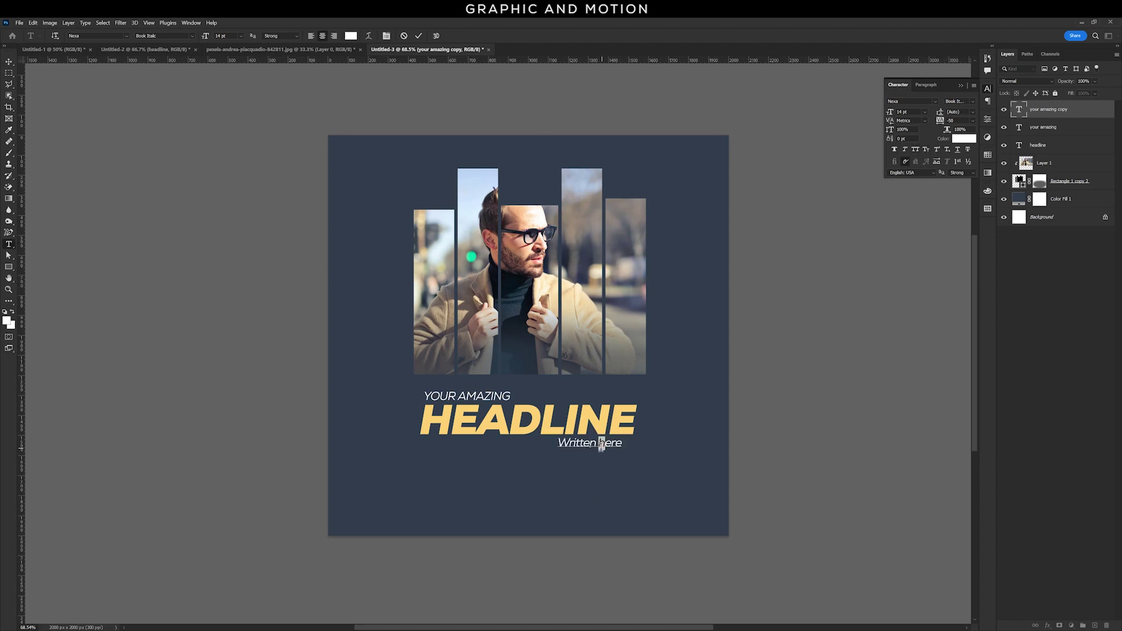
pyautogui.press('BackSpace')
pyautogui.write('H')
pyautogui.hotkey('ctrl', 'Return')
# Move Written Here right under HEADLINE's end and make it Bold Italic
pyautogui.press('v')
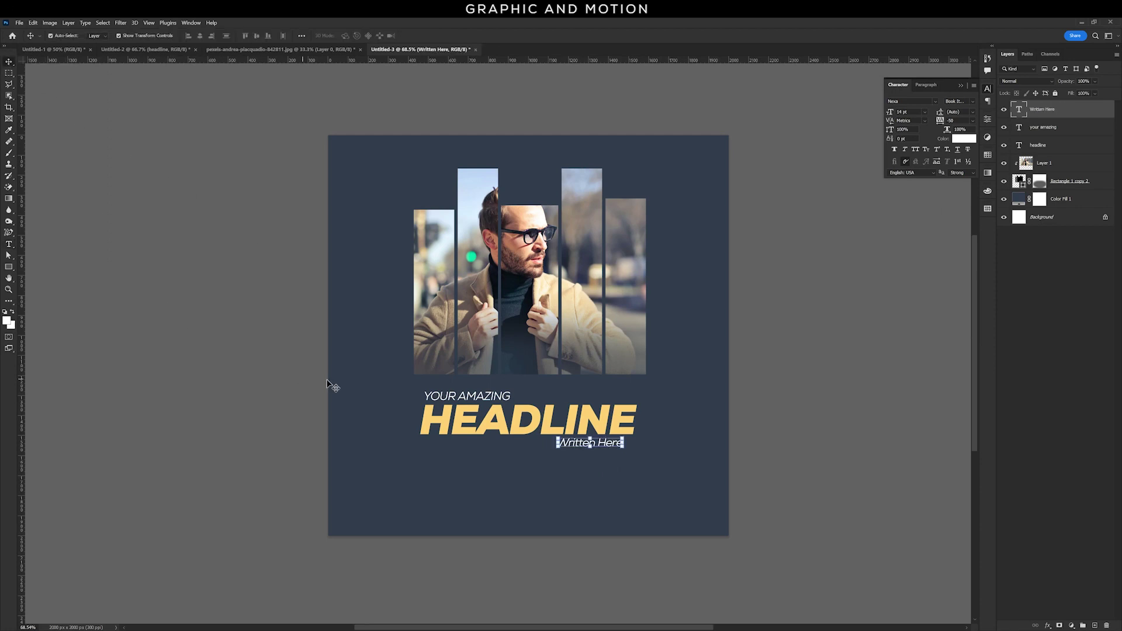
pyautogui.moveTo(614, 447); pyautogui.dragTo(622, 446)
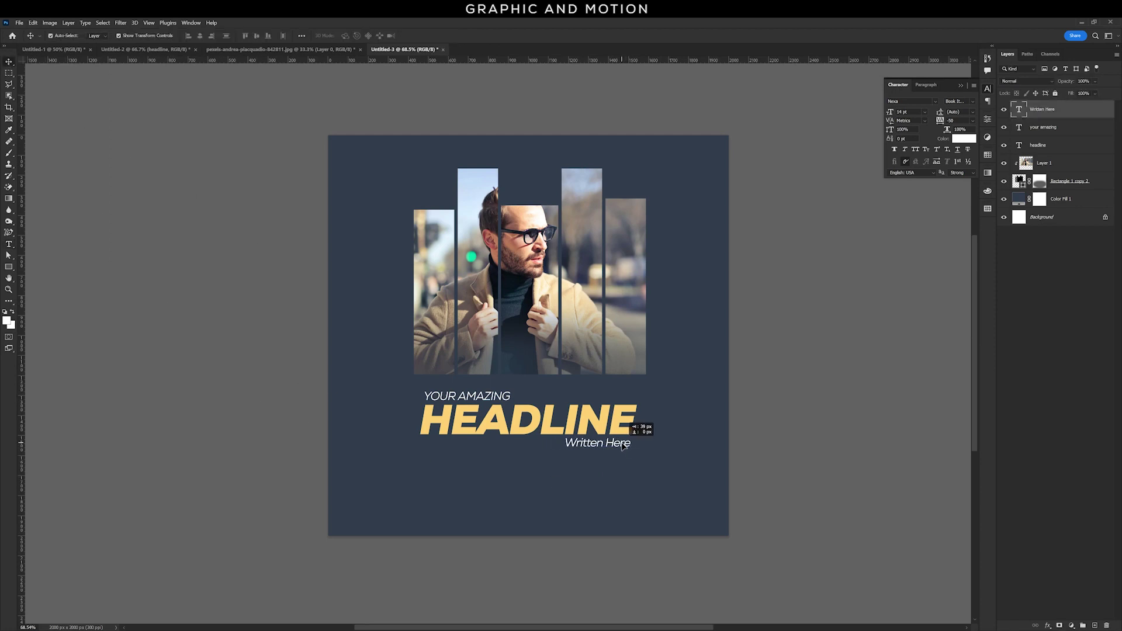
pyautogui.click(955, 101)
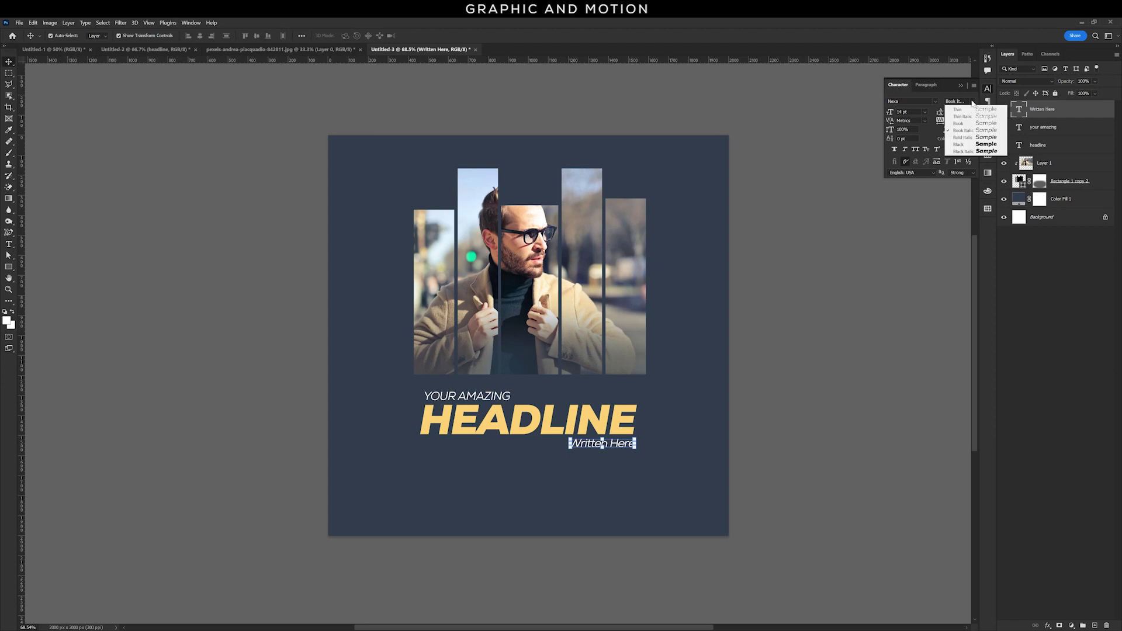
pyautogui.click(963, 141)
pyautogui.click(853, 363)
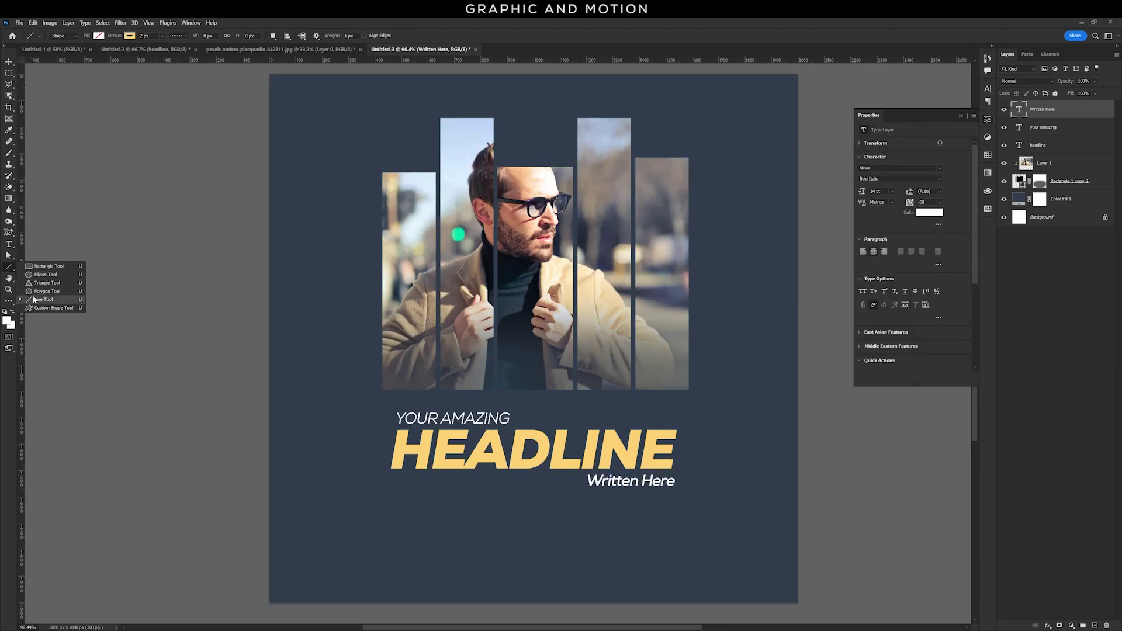
# Draw a thin solid white horizontal line under HEADLINE, ending at Written Here
pyautogui.click(47, 301)
pyautogui.click(100, 35)
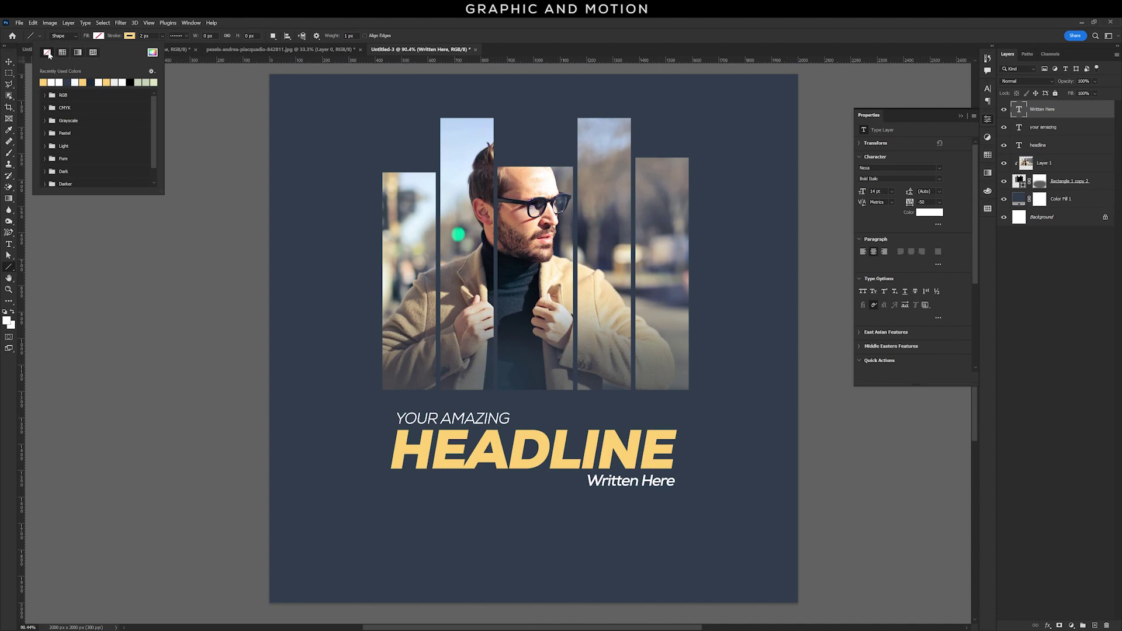
pyautogui.click(187, 34)
pyautogui.click(175, 63)
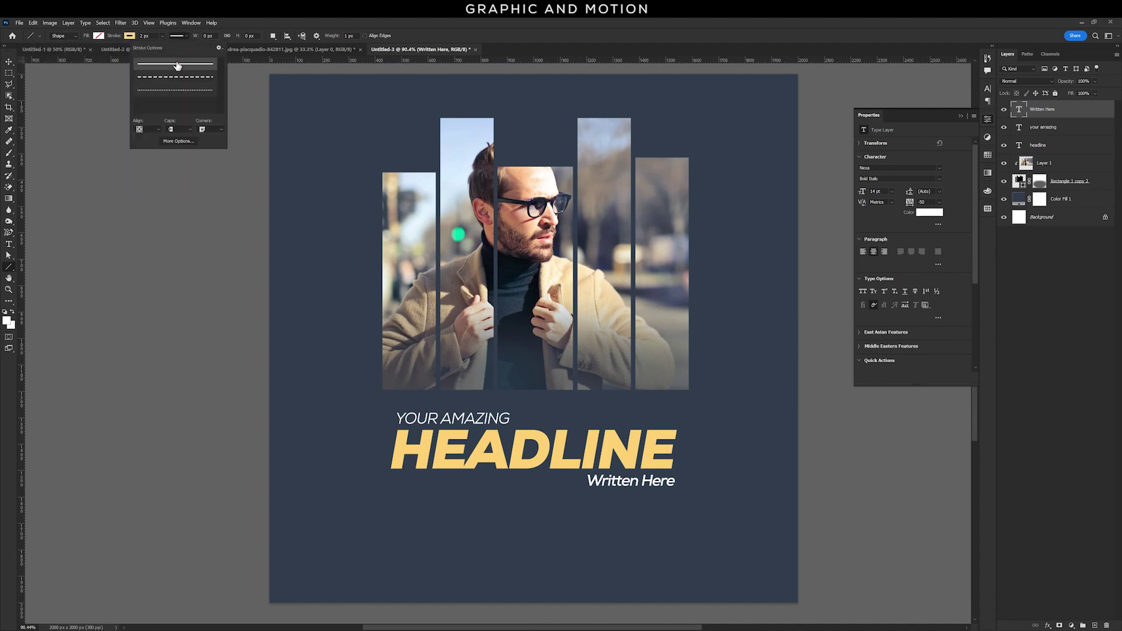
pyautogui.moveTo(390, 480); pyautogui.dragTo(584, 487)
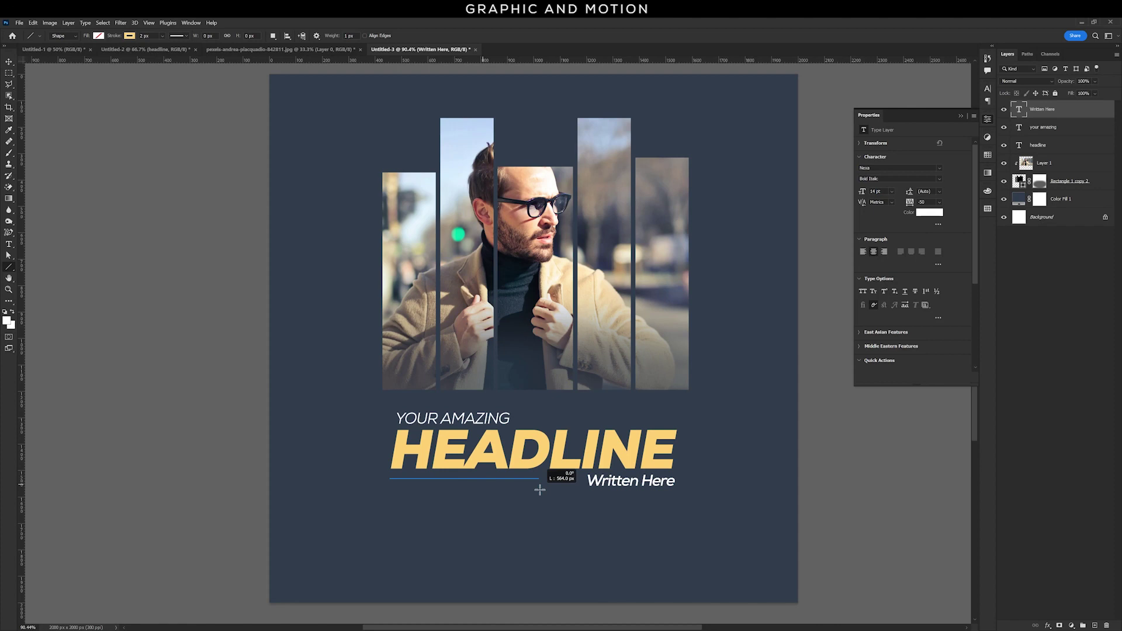
pyautogui.press('v')
pyautogui.click(84, 264)
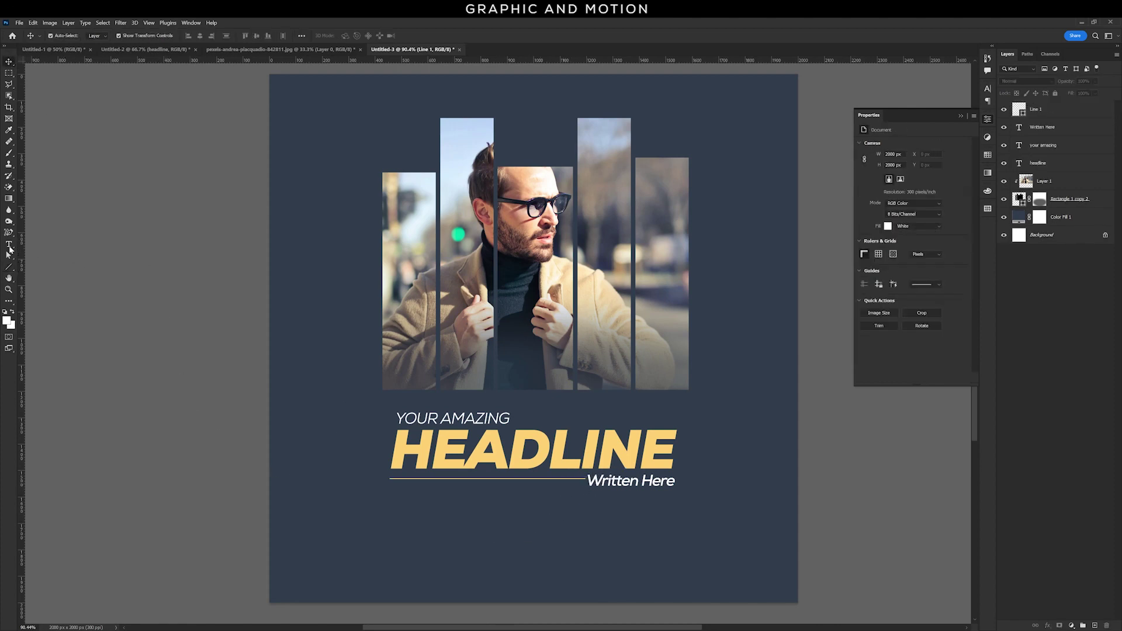
pyautogui.click(9, 244)
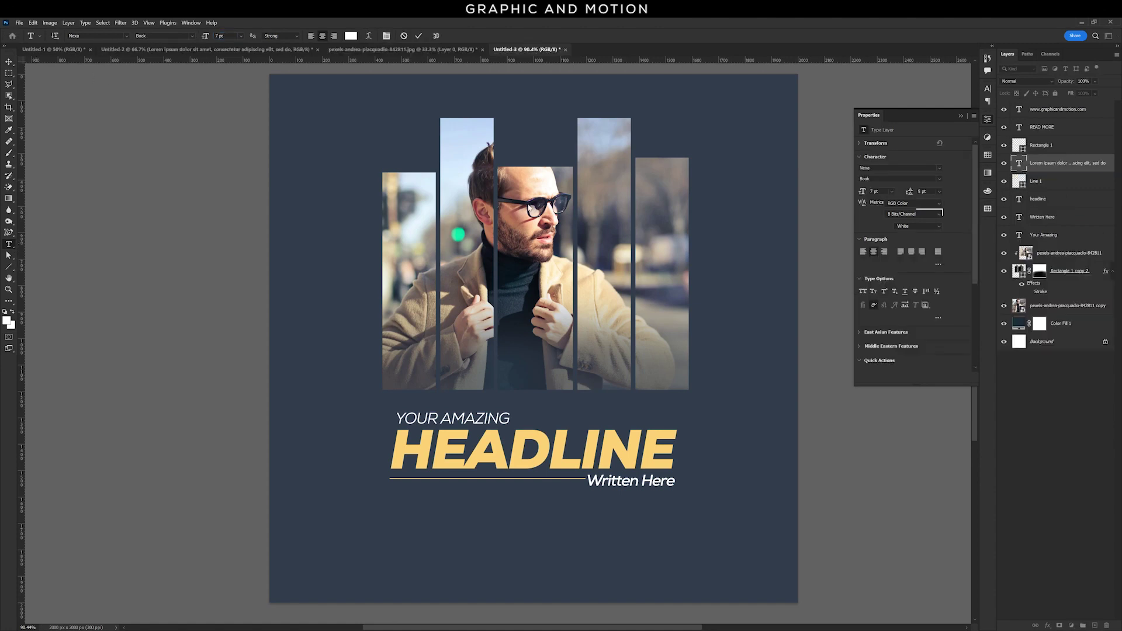
# Add a centred three-line Lorem ipsum paragraph below the rule line and nudge it up
pyautogui.moveTo(396, 506)
pyautogui.mouseDown()
pyautogui.moveTo(678, 552)
pyautogui.moveTo(645, 517)
pyautogui.mouseUp()
pyautogui.press('Escape')
pyautogui.press('v')
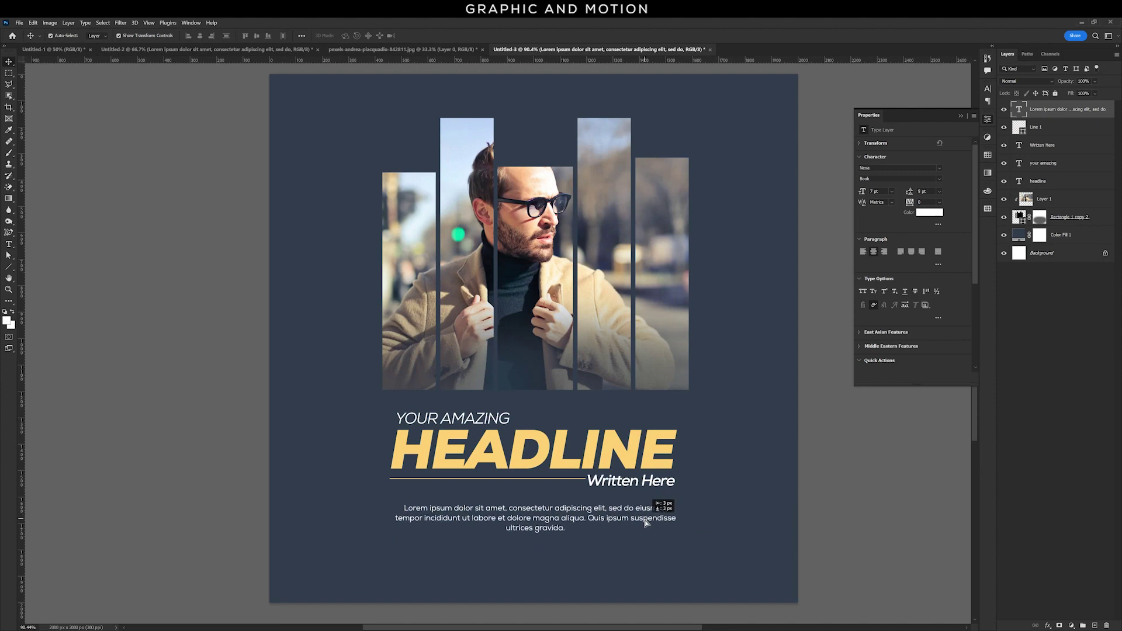
pyautogui.click(808, 556)
pyautogui.click(9, 267)
# Draw a yellow button rectangle with no stroke below the paragraph
pyautogui.moveTo(494, 520); pyautogui.dragTo(580, 540)
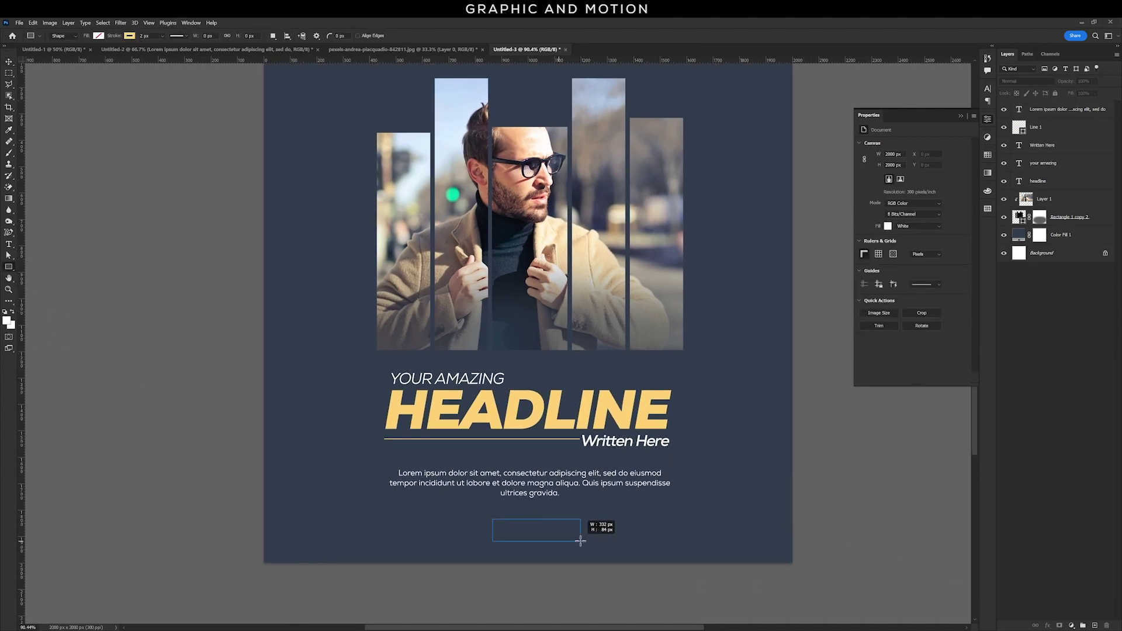
pyautogui.click(886, 207)
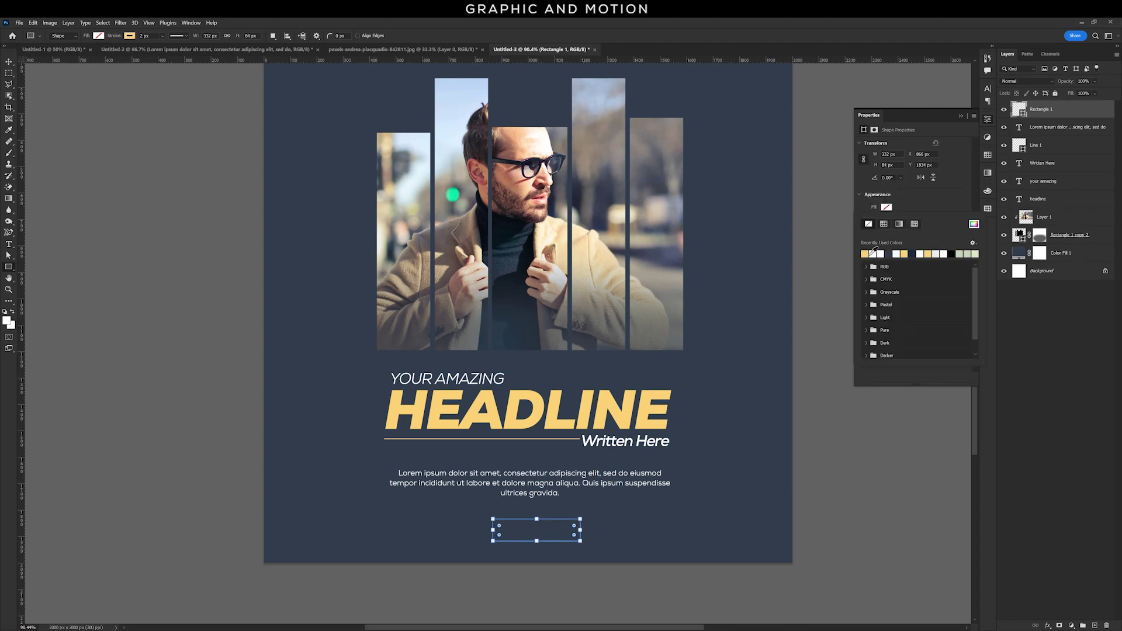
pyautogui.click(898, 211)
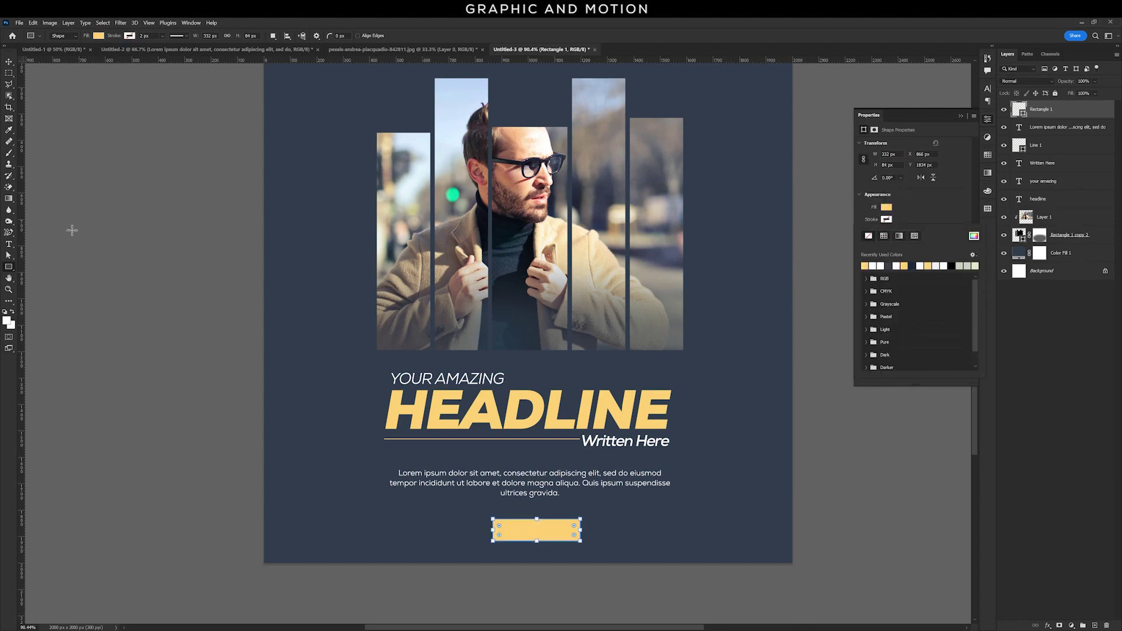
pyautogui.click(10, 62)
pyautogui.moveTo(576, 511); pyautogui.dragTo(569, 505)
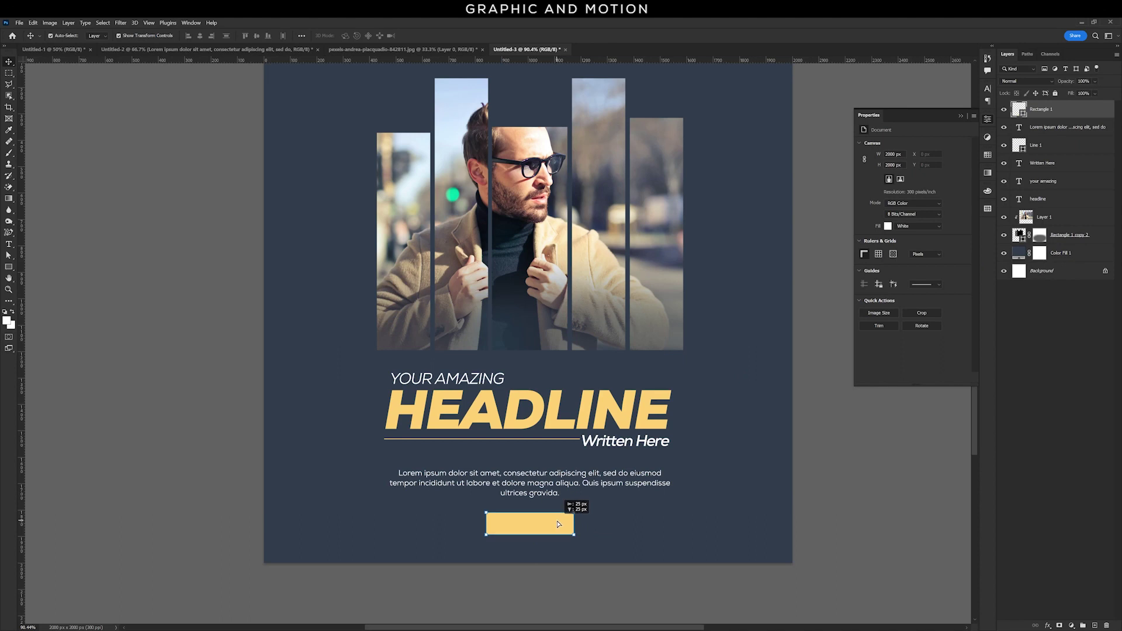
pyautogui.click(518, 592)
# Type LEARN MORE and move it onto the yellow button
pyautogui.click(9, 245)
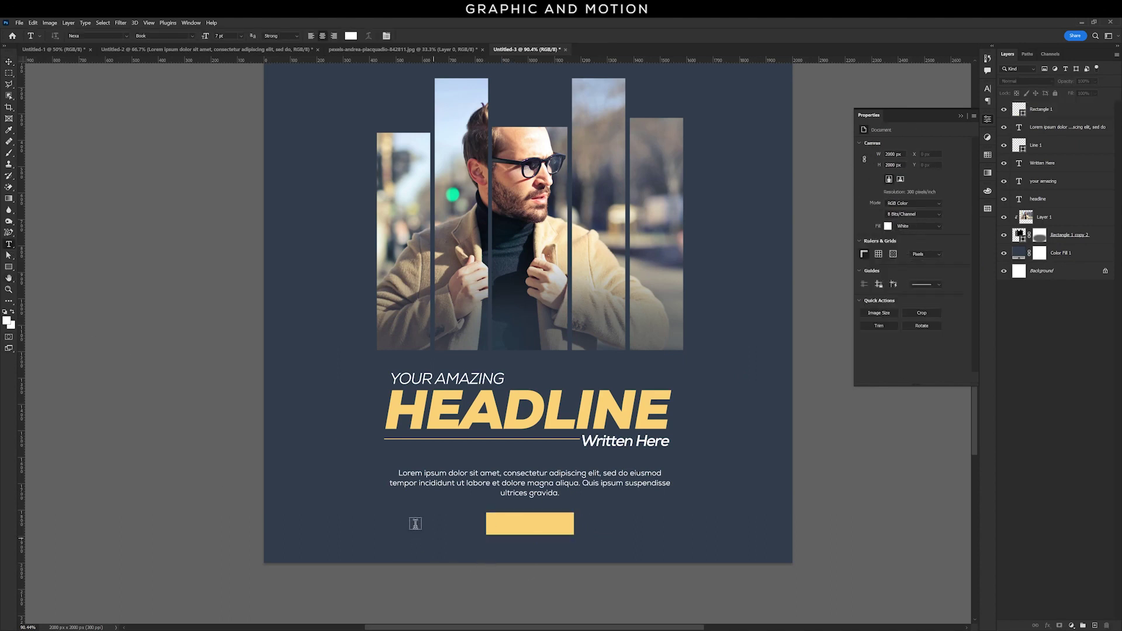
pyautogui.click(415, 523)
pyautogui.write('LEARN MORE')
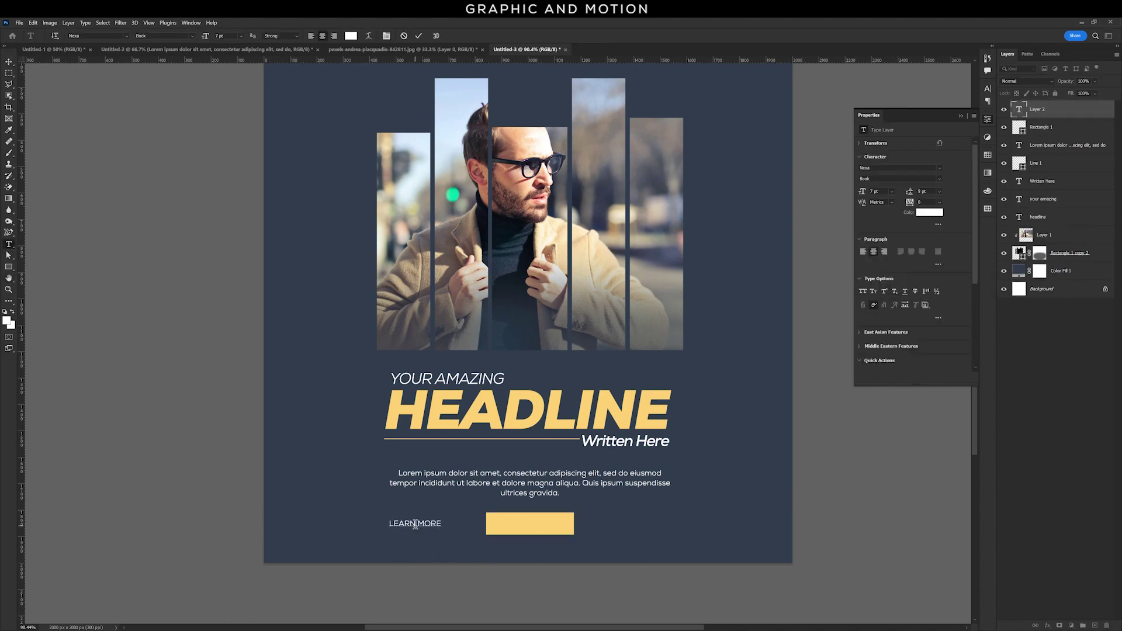
pyautogui.click(10, 63)
pyautogui.moveTo(415, 524); pyautogui.dragTo(531, 527)
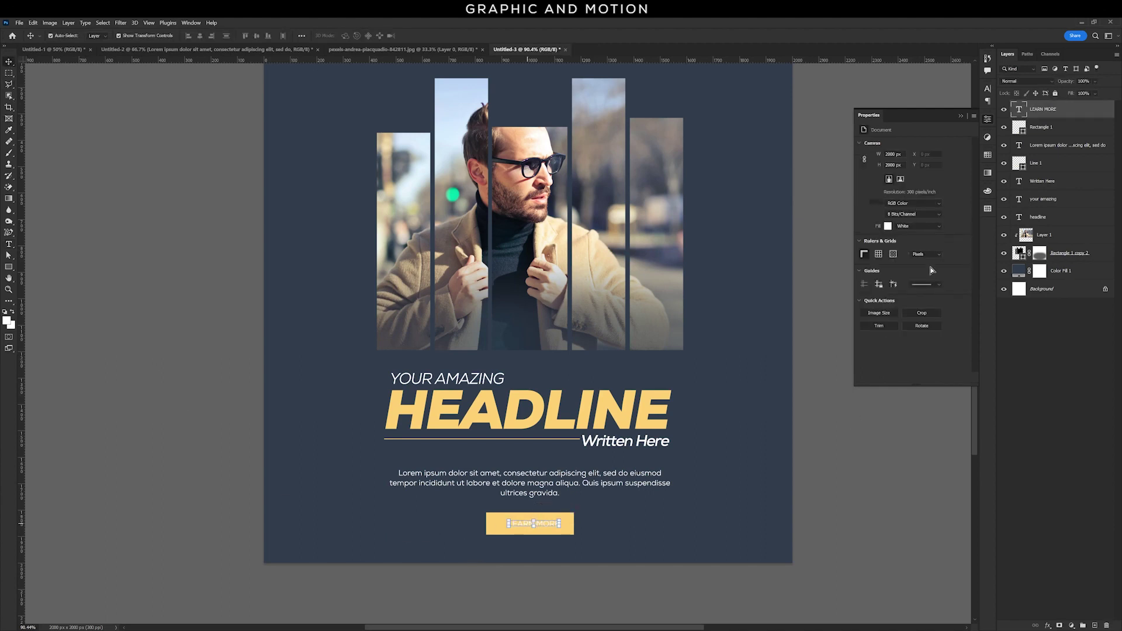
# Colour the LEARN MORE text dark navy, sampled from the background
pyautogui.click(930, 212)
pyautogui.click(767, 352)
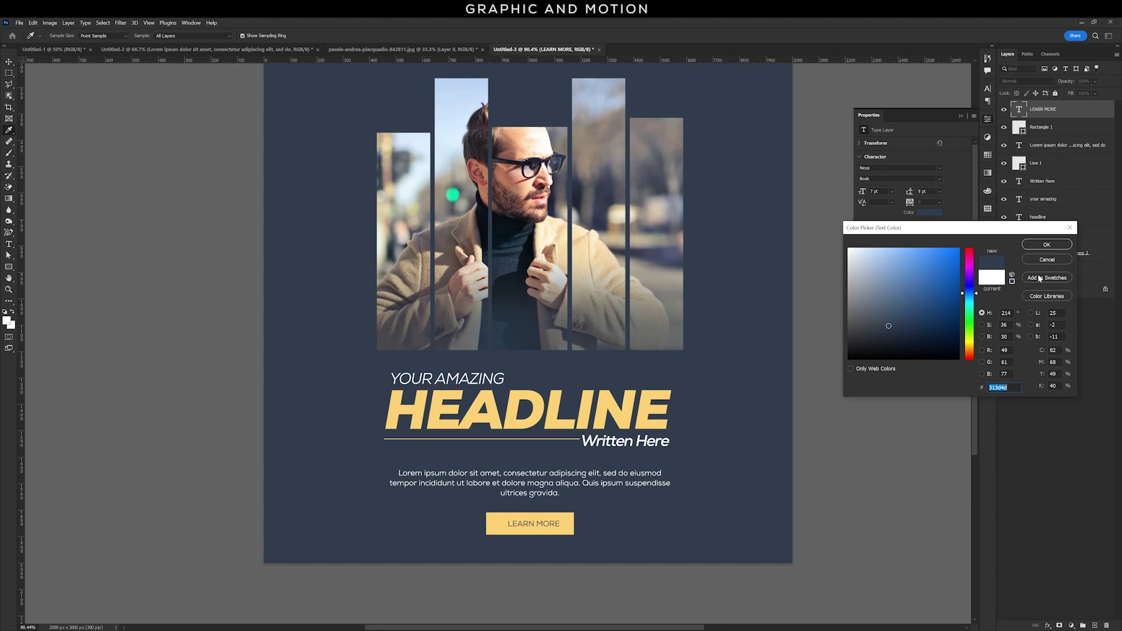
pyautogui.click(1047, 244)
pyautogui.click(850, 481)
pyautogui.click(552, 524)
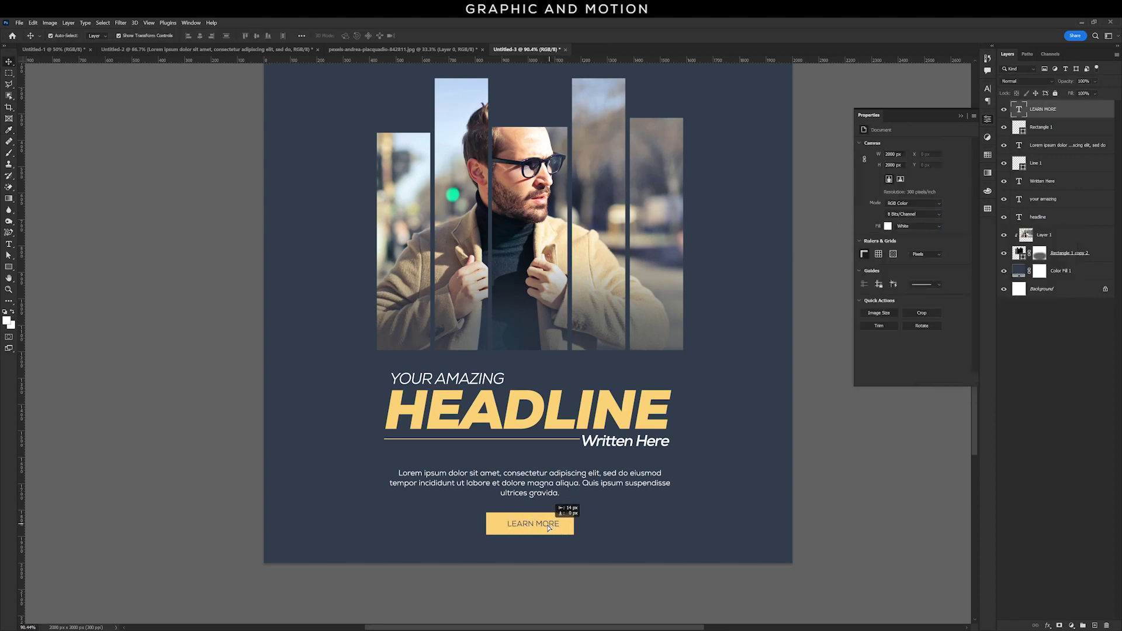
pyautogui.click(546, 525)
# Duplicate the LEARN MORE text below the button and colour it yellow, sampled from the button
pyautogui.moveTo(546, 545); pyautogui.dragTo(546, 545)
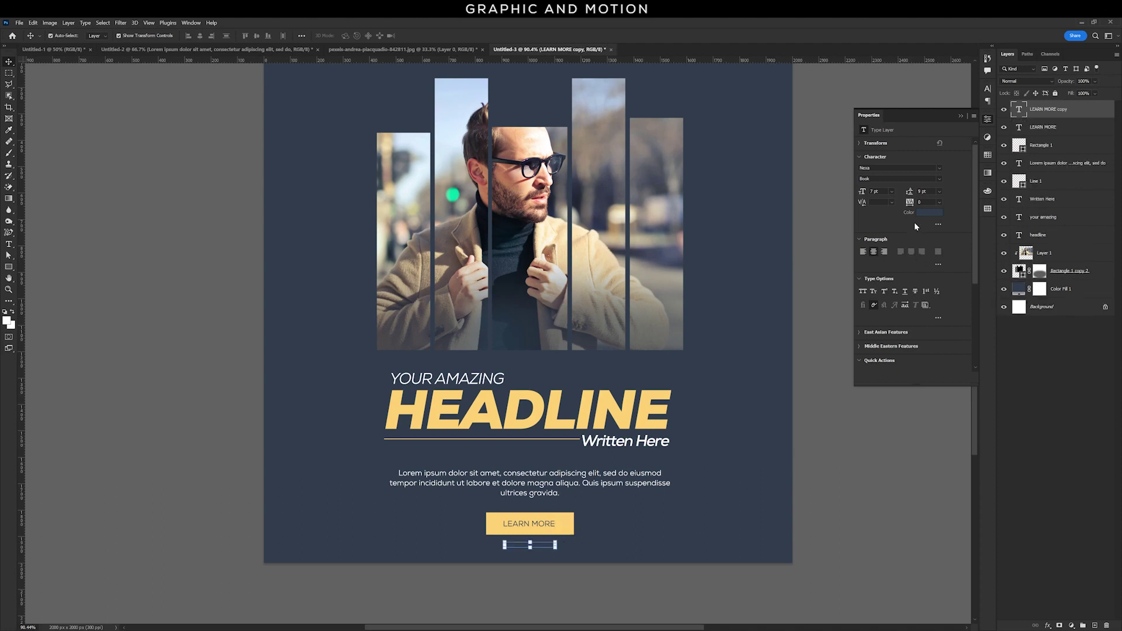
pyautogui.click(929, 212)
pyautogui.click(631, 416)
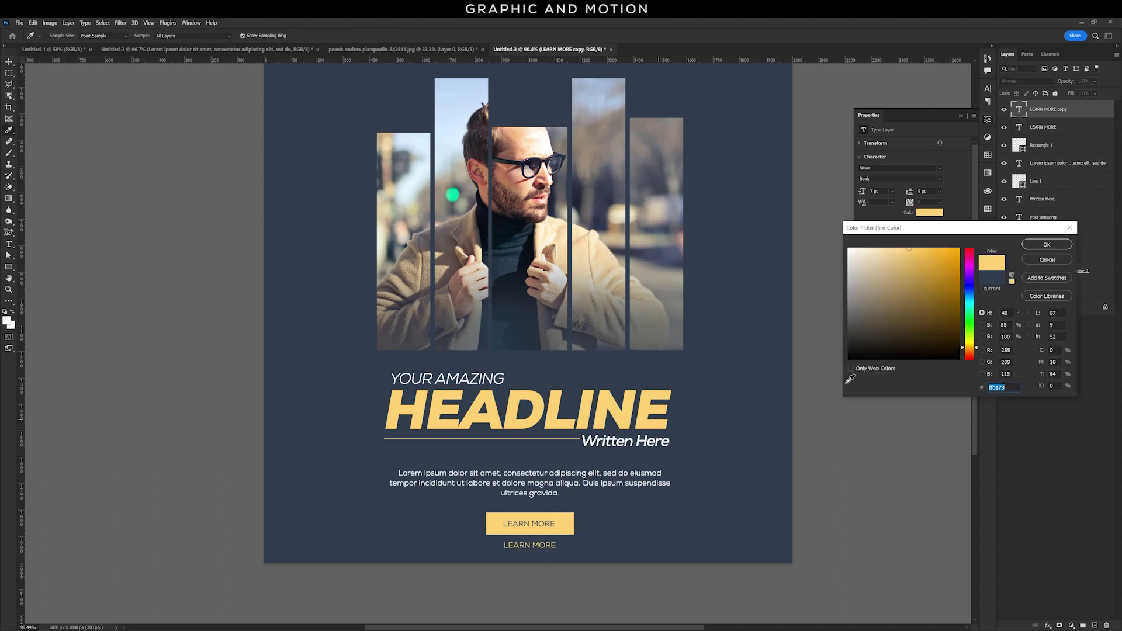
pyautogui.click(1038, 243)
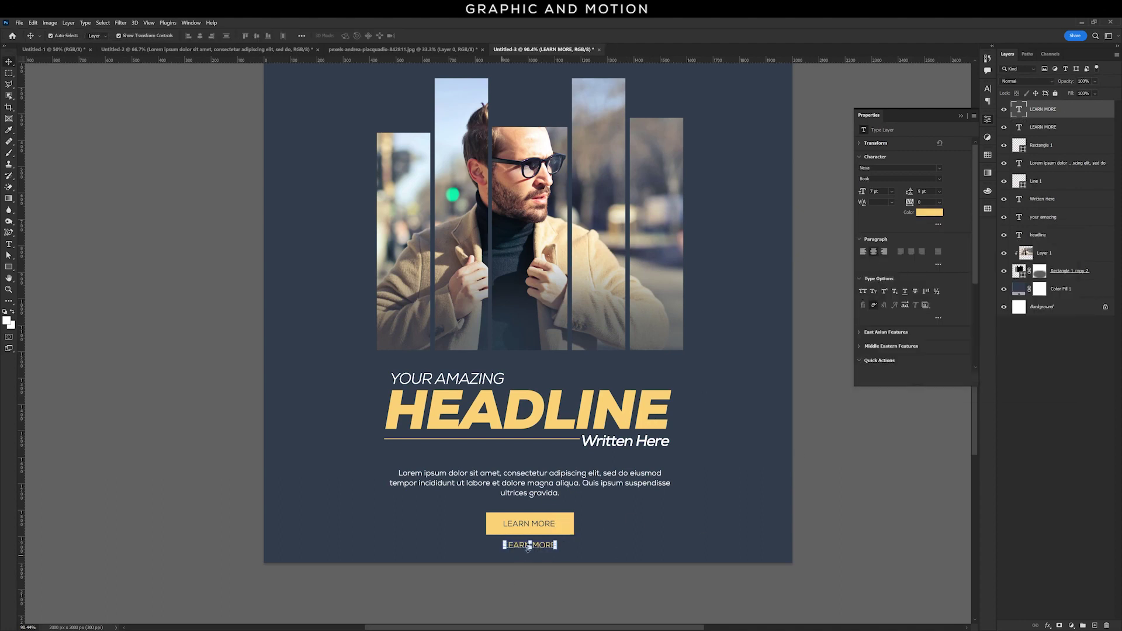
pyautogui.doubleClick(545, 545)
pyautogui.write('www.graphic')
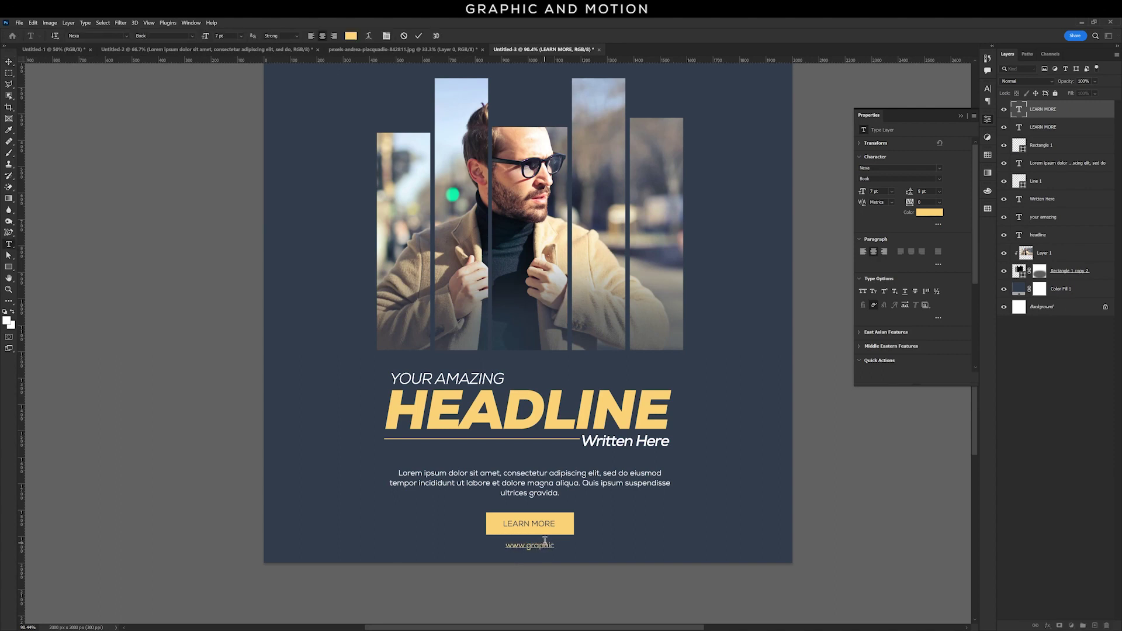
pyautogui.write('andmotion.com')
pyautogui.hotkey('ctrl', 'a')
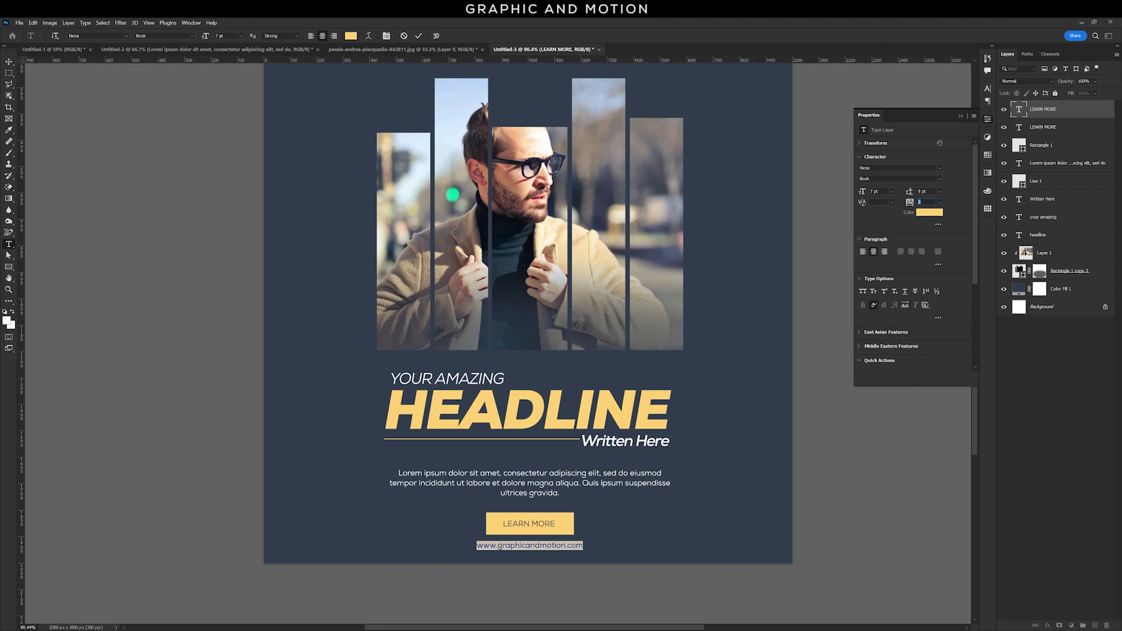
pyautogui.write('100')
pyautogui.press('Return')
pyautogui.click(10, 61)
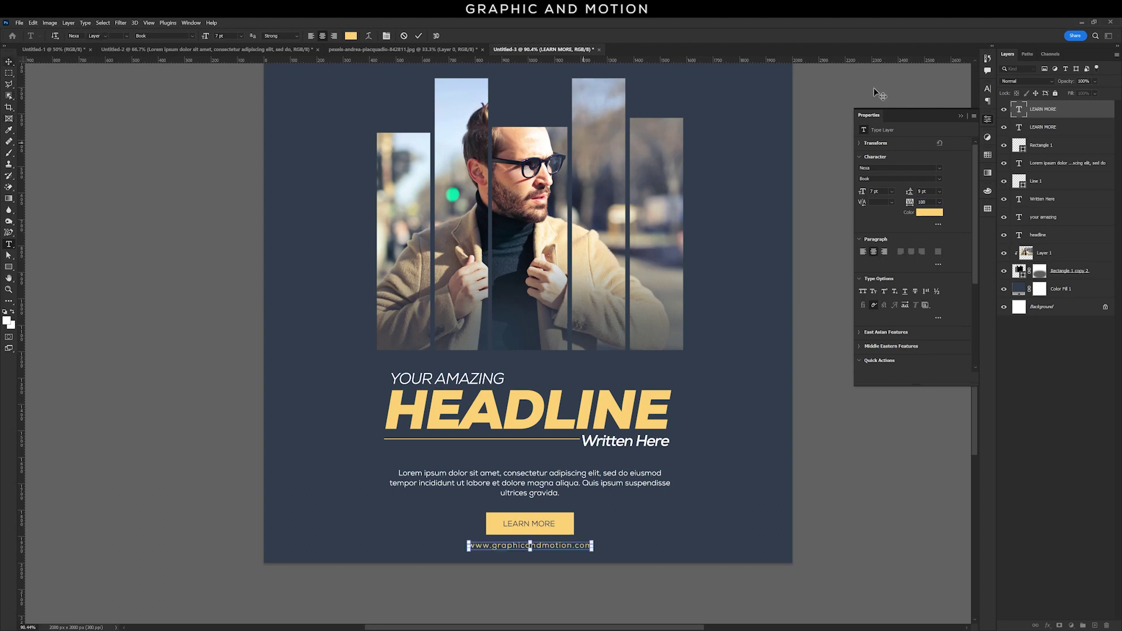
pyautogui.click(959, 115)
pyautogui.moveTo(683, 293); pyautogui.dragTo(669, 308)
pyautogui.click(818, 327)
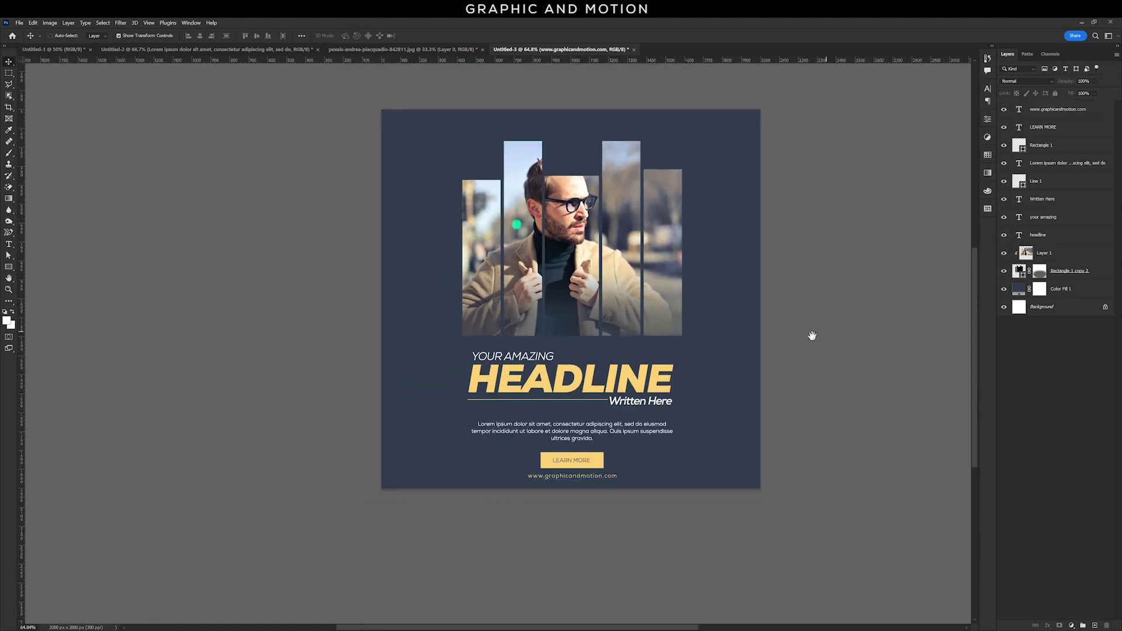
pyautogui.scroll(-1, 808, 333)
# Duplicate the photo layer, release its clipping mask, and enlarge it past the poster edges
pyautogui.click(1071, 253)
pyautogui.rightClick(1070, 250)
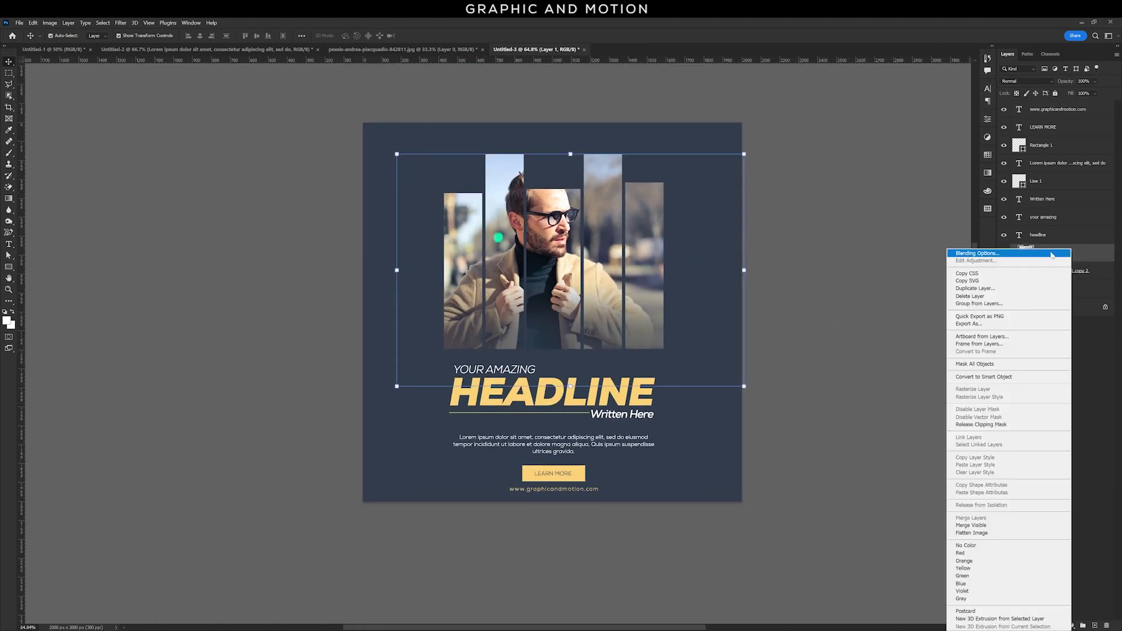
pyautogui.click(1027, 289)
pyautogui.click(396, 103)
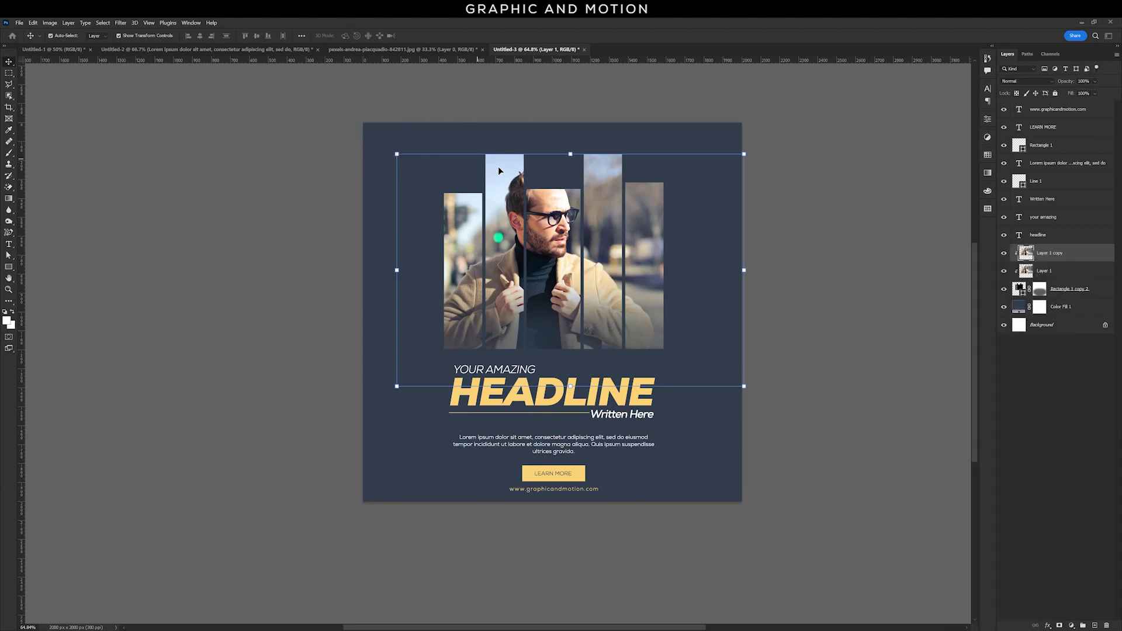
pyautogui.keyDown('alt'); pyautogui.click(1057, 261); pyautogui.keyUp('alt')
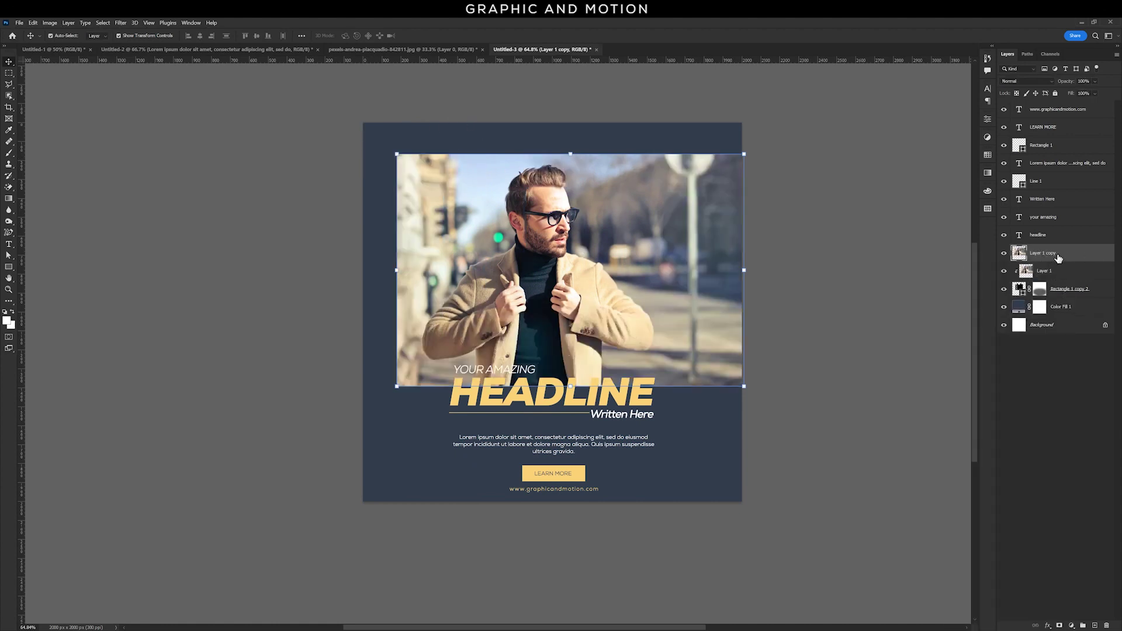
pyautogui.moveTo(743, 385); pyautogui.dragTo(949, 514)
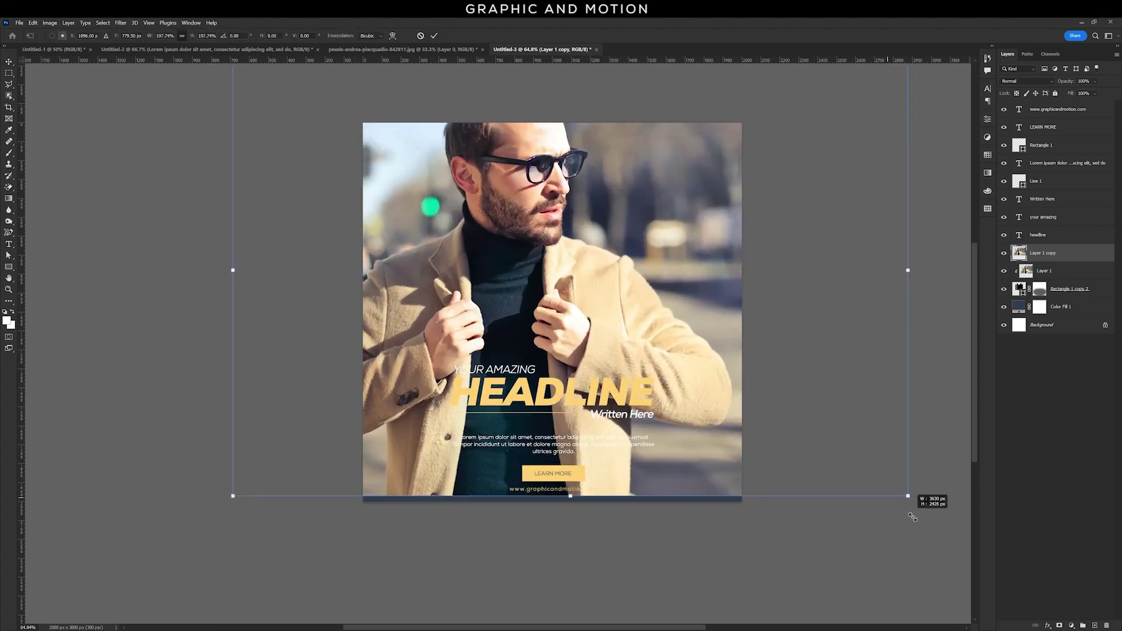
pyautogui.moveTo(689, 195); pyautogui.dragTo(711, 253)
pyautogui.press('Return')
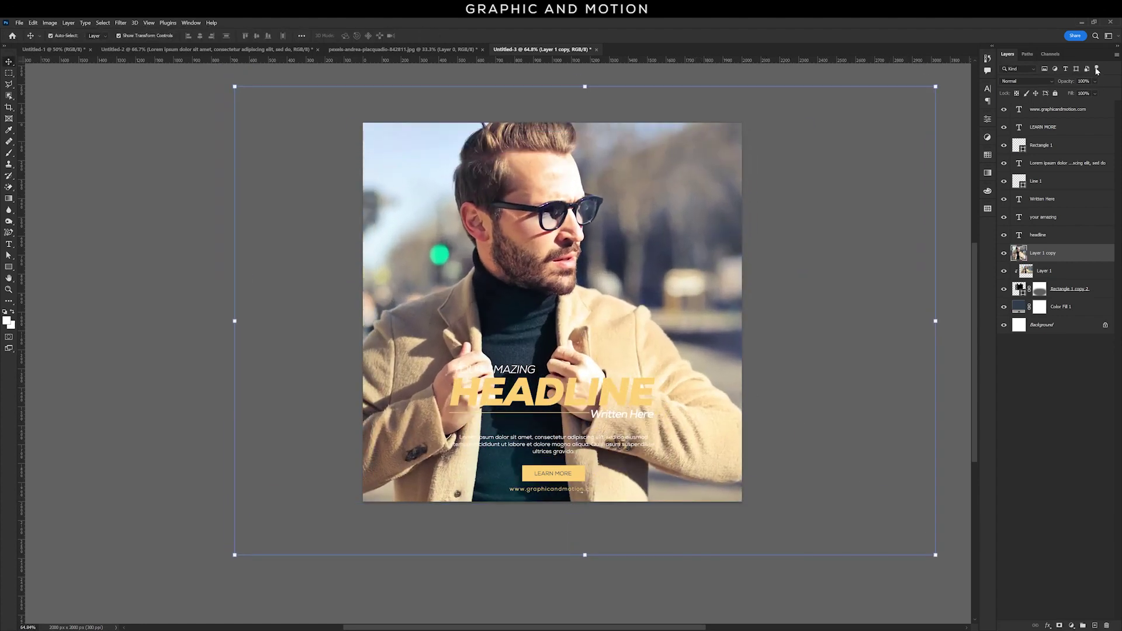
# Set the photo copy's opacity to 6% and move it below the striped bars
pyautogui.click(1096, 83)
pyautogui.click(1070, 86)
pyautogui.write('6')
pyautogui.click(812, 248)
pyautogui.moveTo(1057, 253); pyautogui.dragTo(1073, 301)
# Change the Color Fill 1 background to a deeper navy, 1a293c
pyautogui.scroll(2, 835, 359)
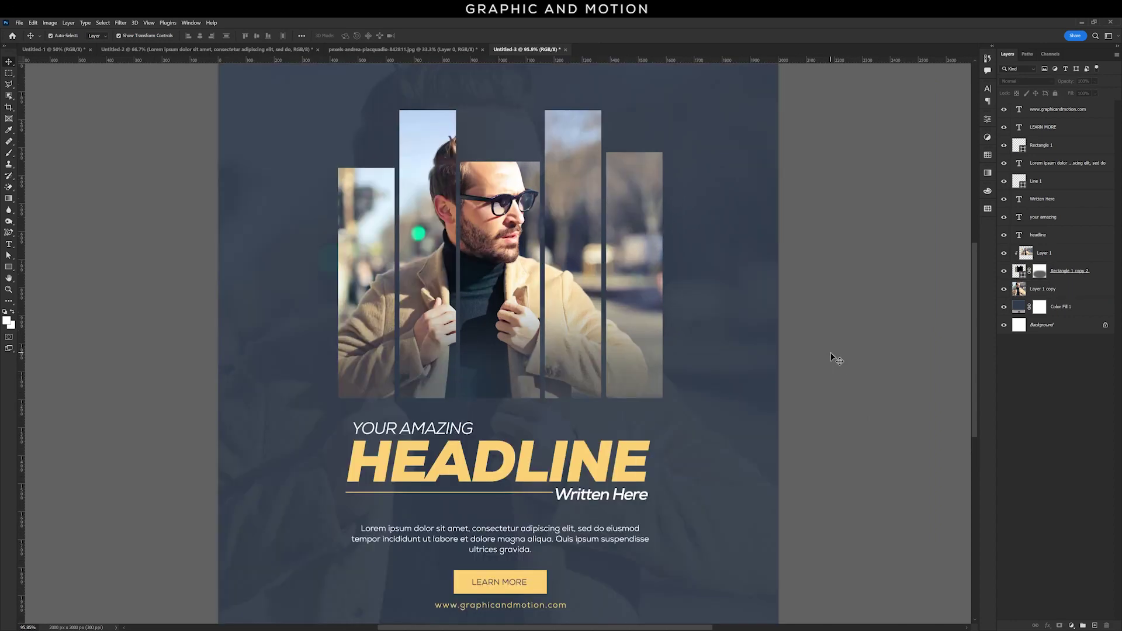
pyautogui.doubleClick(1019, 306)
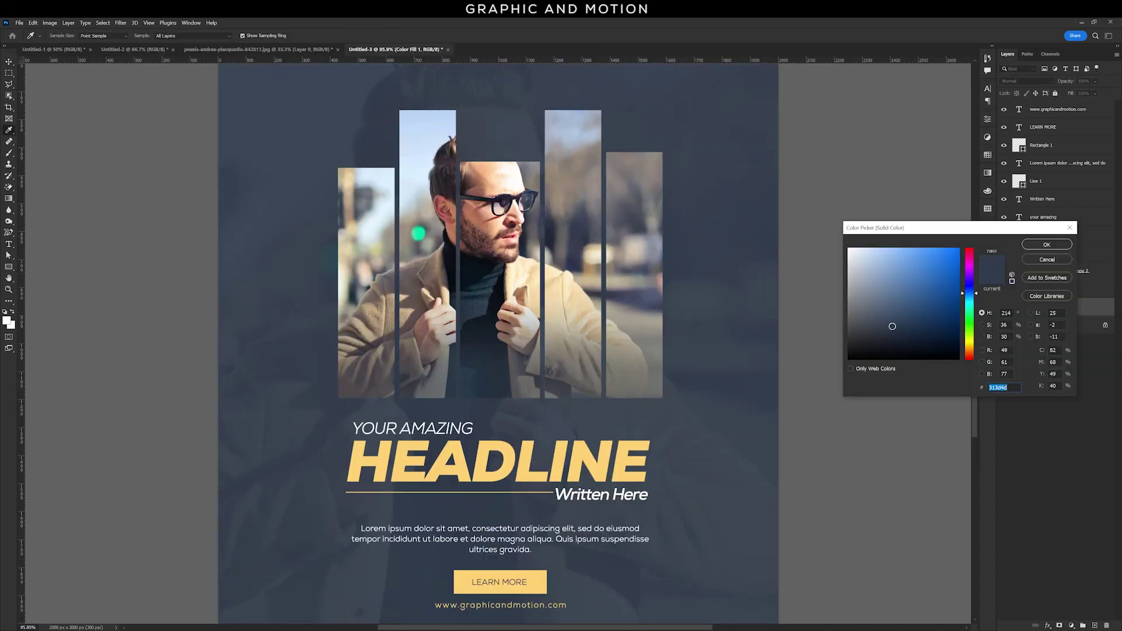
pyautogui.moveTo(891, 326); pyautogui.dragTo(906, 340)
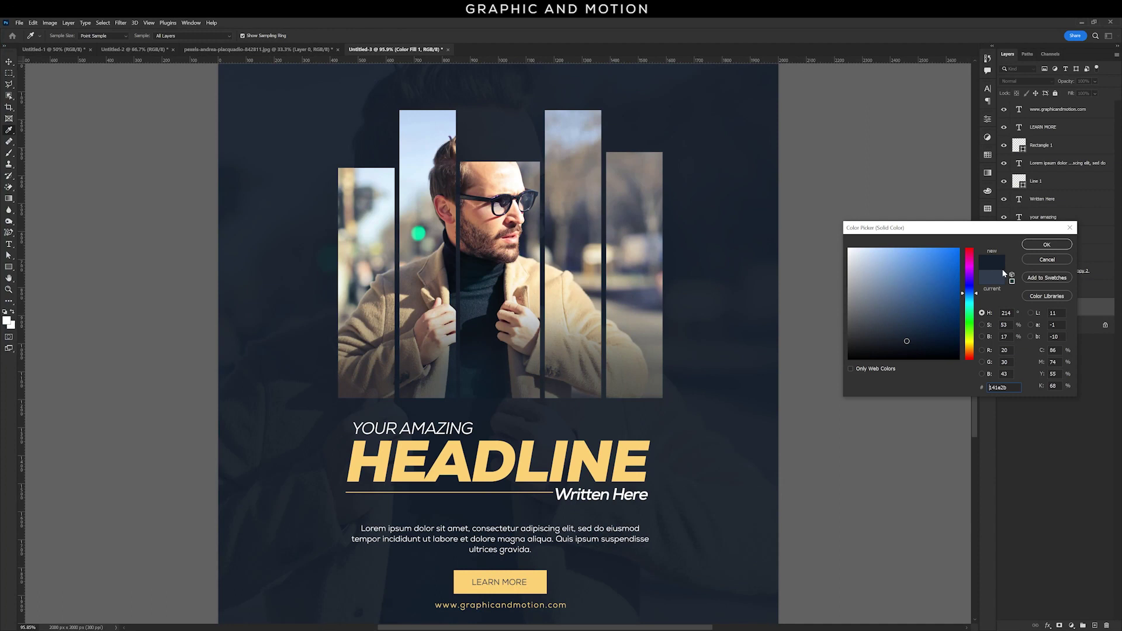
pyautogui.moveTo(906, 335); pyautogui.dragTo(915, 336)
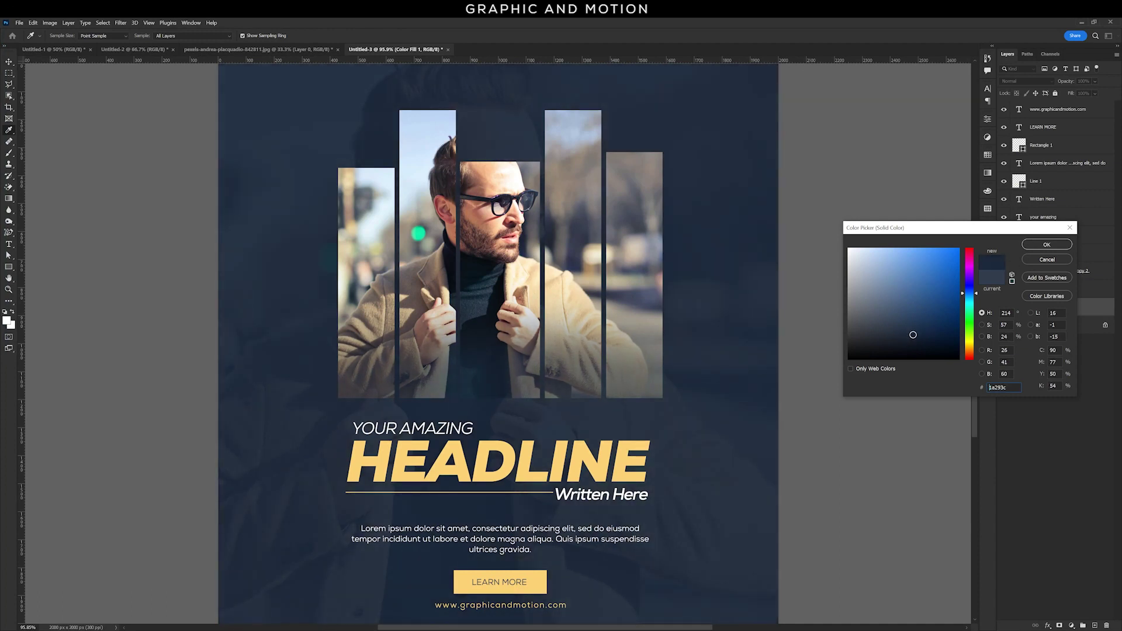
pyautogui.click(1045, 246)
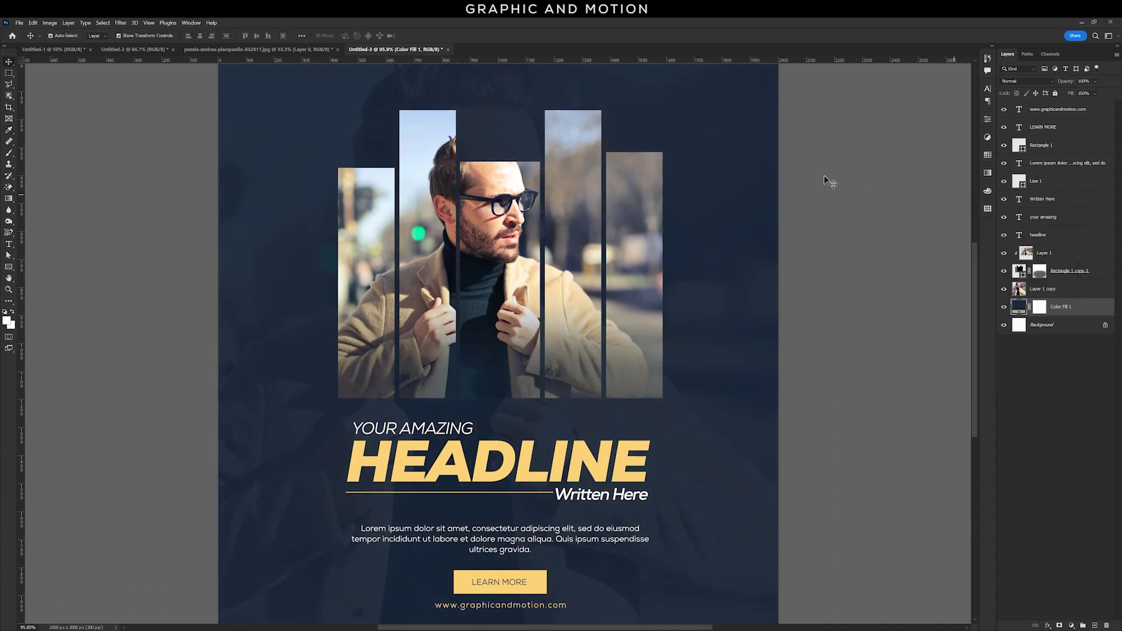